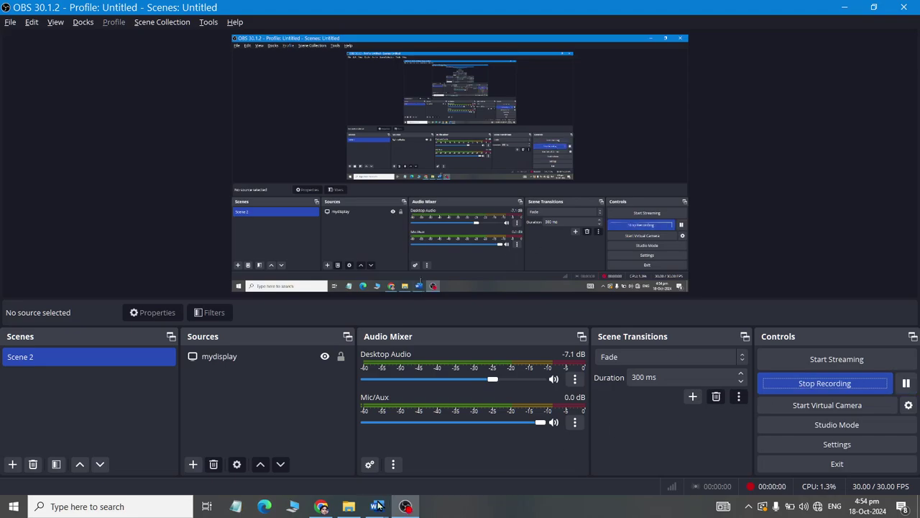
Step: Start the OBS screen recording
{"action": "left_click", "coordinate": [400, 471]}
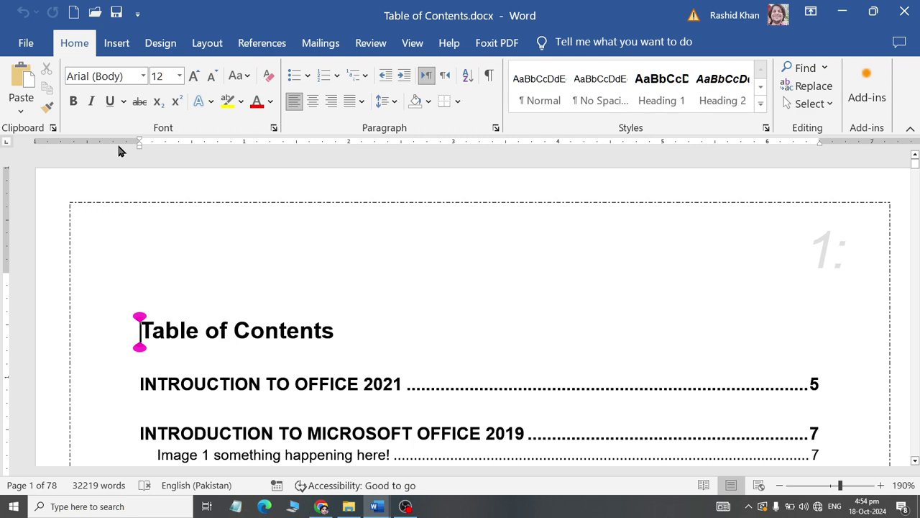
{"action": "left_click", "coordinate": [32, 485]}
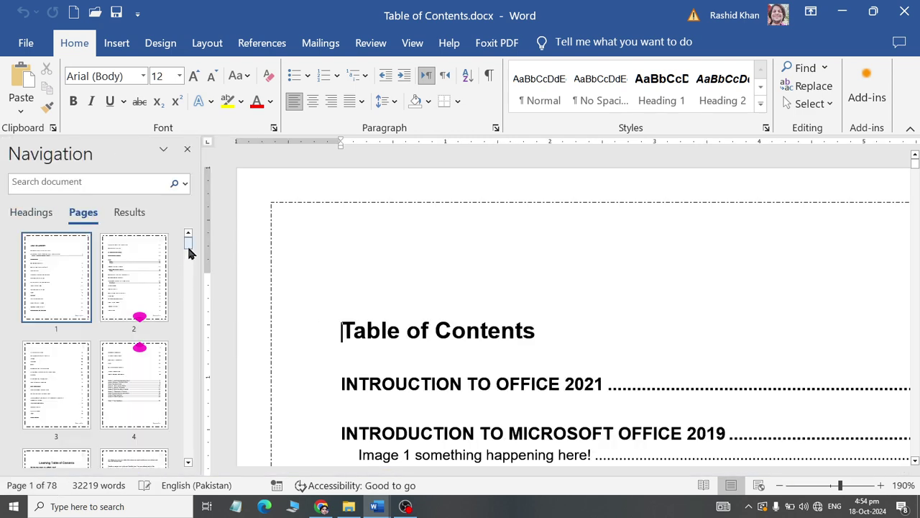
{"action": "mouse_move", "coordinate": [189, 251]}
{"action": "left_mouse_down"}
{"action": "mouse_move", "coordinate": [179, 457]}
{"action": "mouse_move", "coordinate": [180, 237]}
{"action": "left_mouse_up"}
{"action": "left_click", "coordinate": [187, 150]}
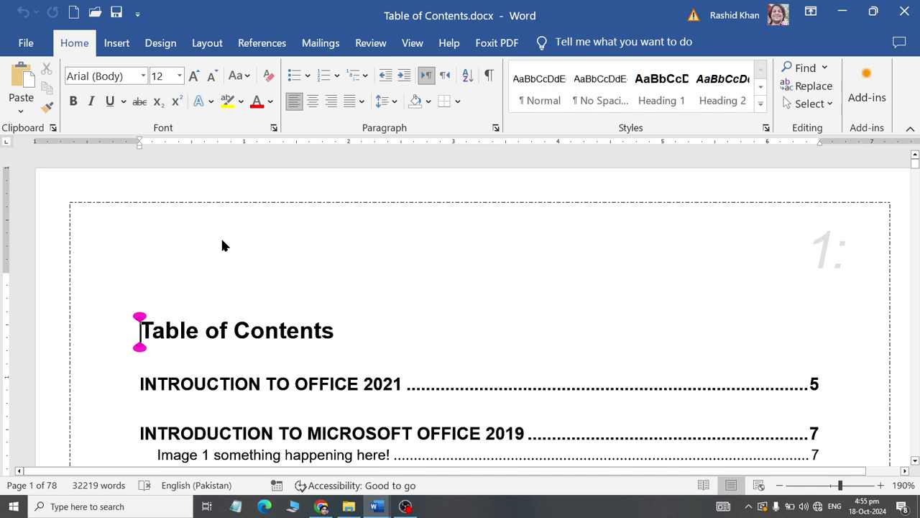
{"action": "left_click", "coordinate": [780, 487]}
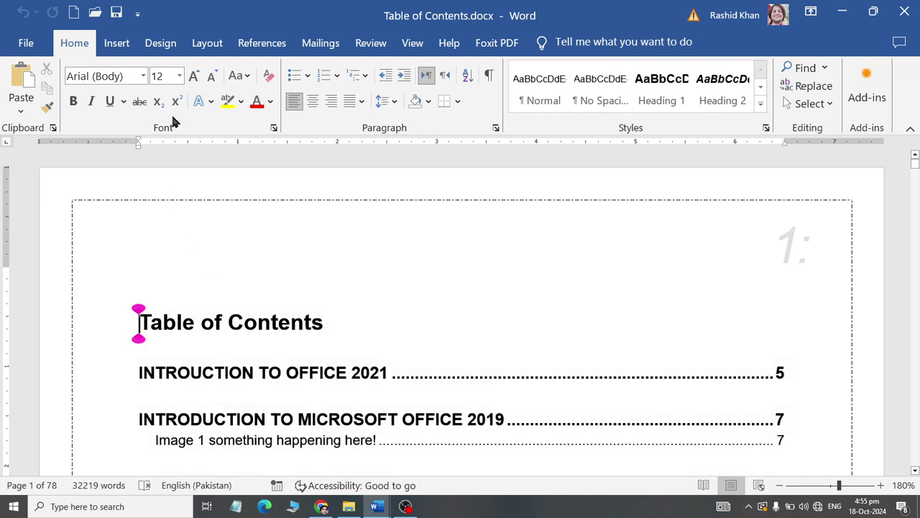
{"action": "left_click", "coordinate": [140, 296]}
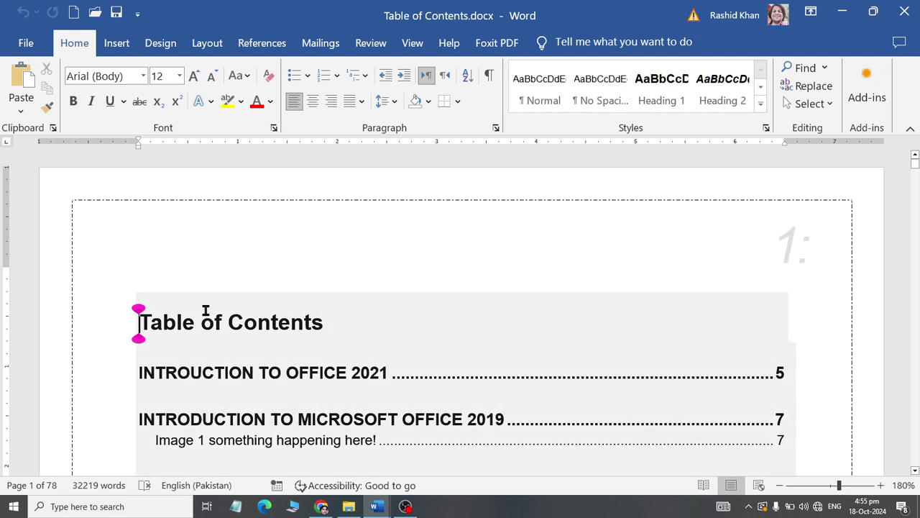
Step: Open the Layout tab's Size list and browse the available paper sizes
{"action": "left_click", "coordinate": [204, 48]}
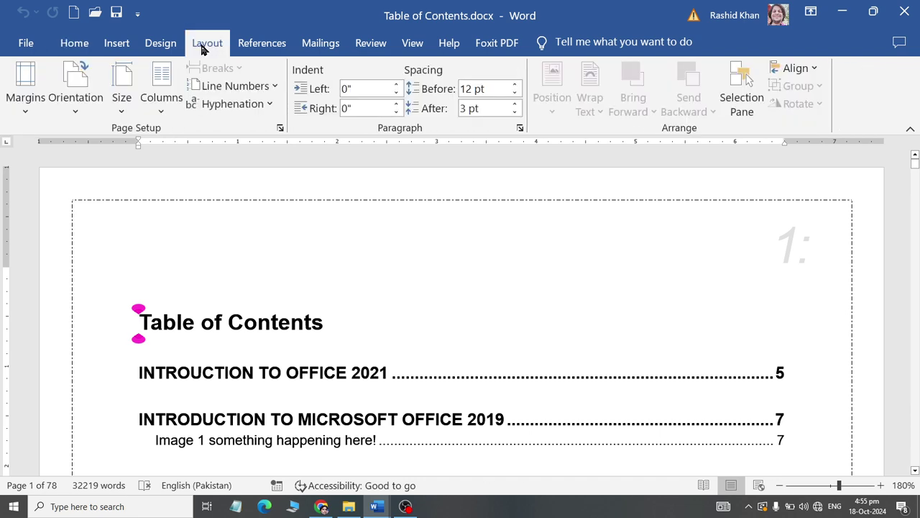
{"action": "left_click", "coordinate": [122, 115]}
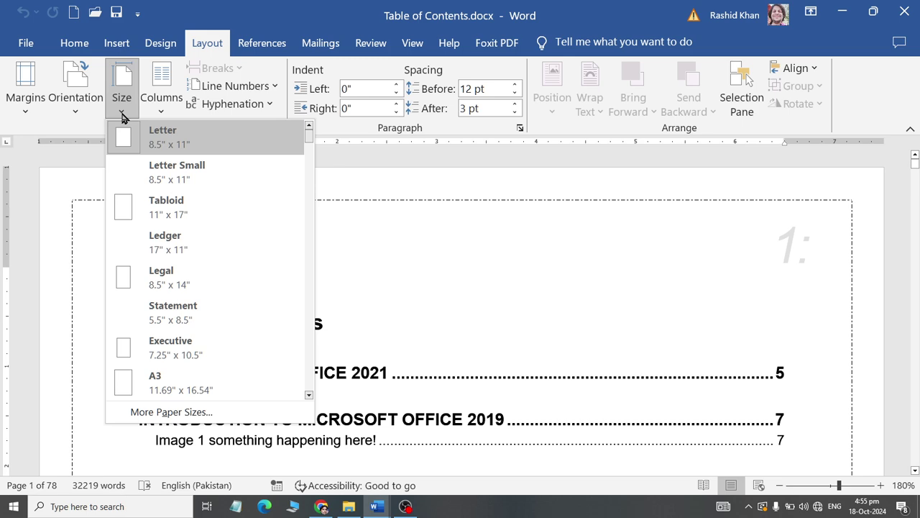
{"action": "left_click", "coordinate": [309, 395]}
{"action": "double_click", "coordinate": [310, 395]}
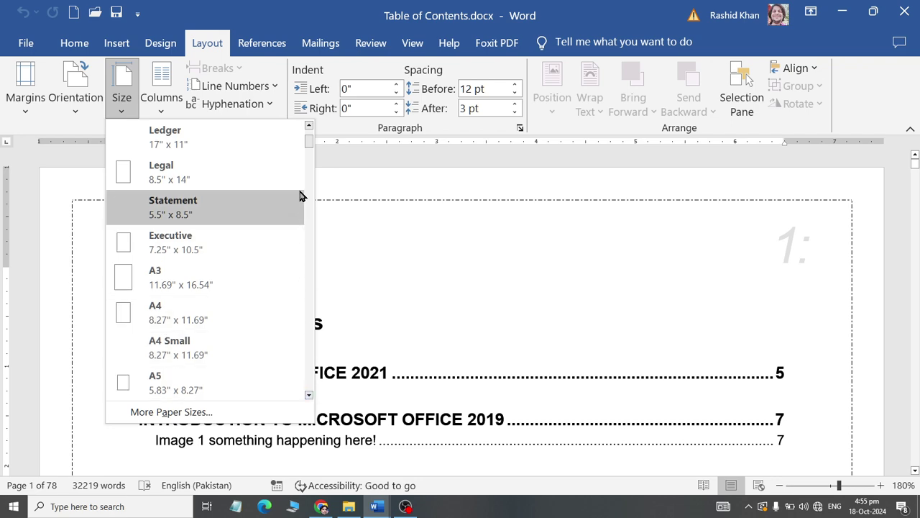
{"action": "left_click", "coordinate": [310, 136]}
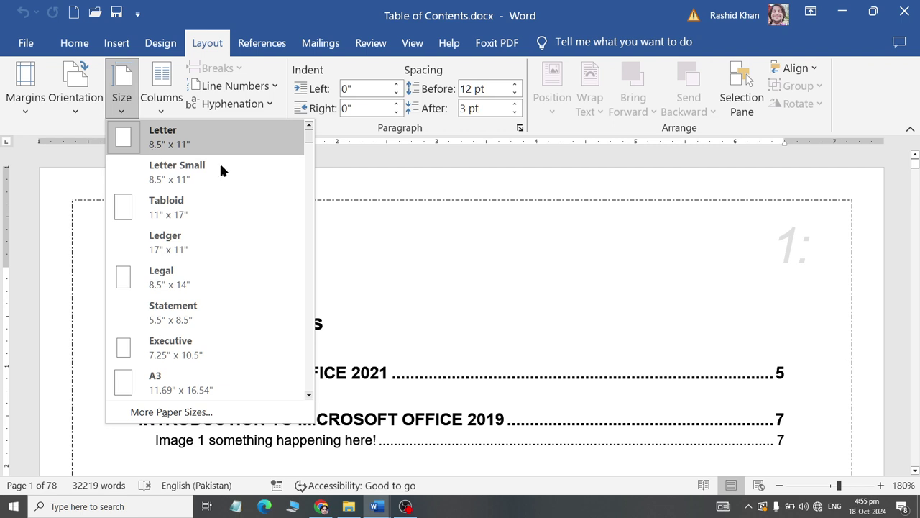
{"action": "left_click", "coordinate": [310, 396]}
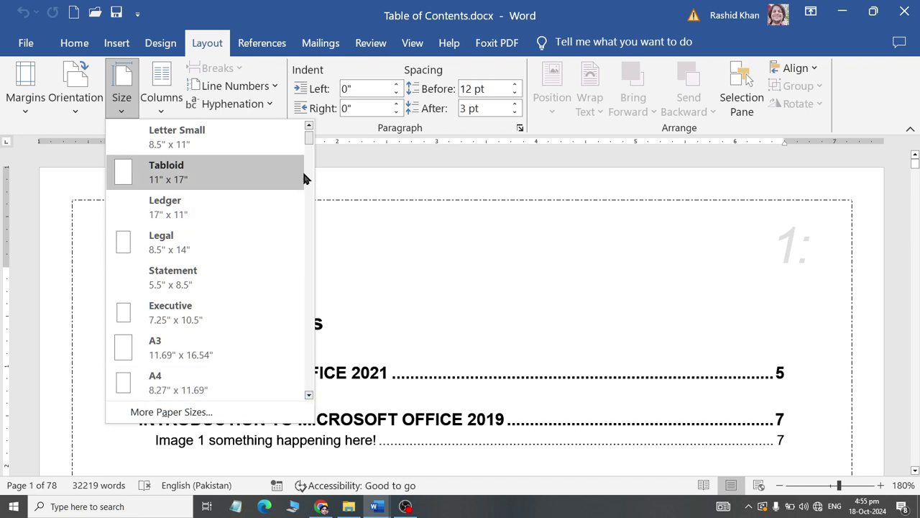
{"action": "left_click", "coordinate": [310, 126]}
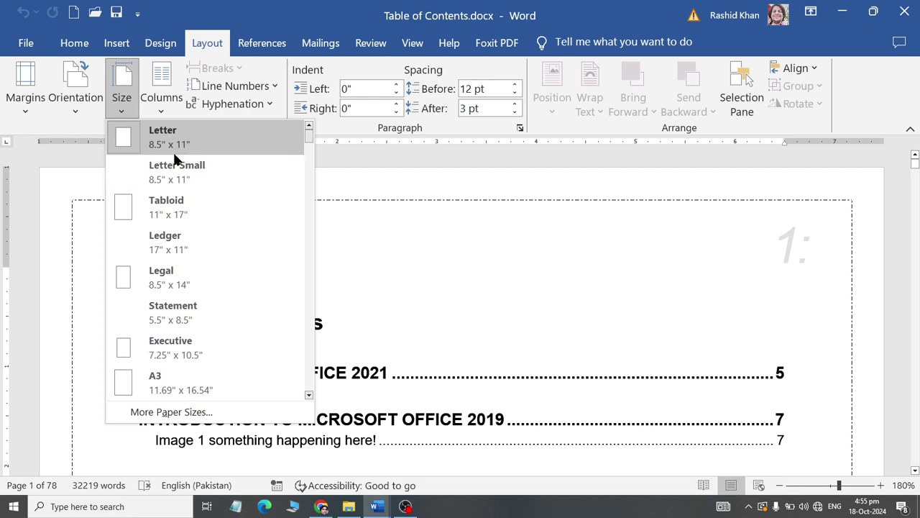
{"action": "scroll", "coordinate": [190, 135], "scroll_direction": "down", "scroll_amount": 2}
{"action": "scroll", "coordinate": [179, 135], "scroll_direction": "up", "scroll_amount": 2}
Step: Apply Letter 8.5" x 11" as the paper size and scroll down through the contents
{"action": "left_click", "coordinate": [213, 141]}
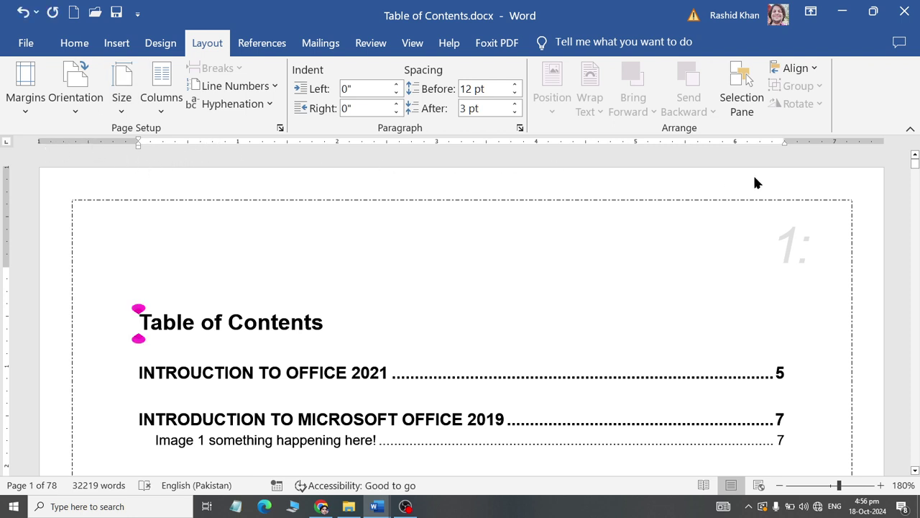
{"action": "scroll", "coordinate": [755, 303], "scroll_direction": "down", "scroll_amount": 3}
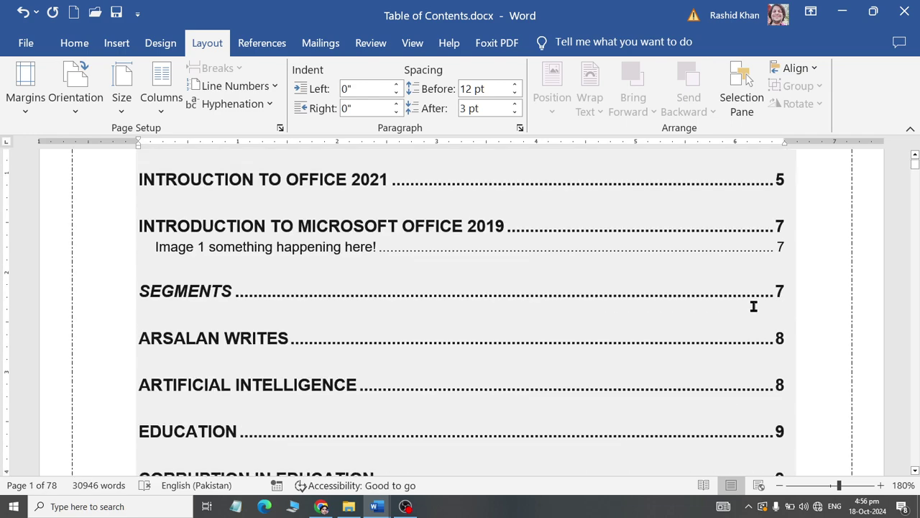
{"action": "scroll", "coordinate": [755, 307], "scroll_direction": "down", "scroll_amount": 5}
{"action": "scroll", "coordinate": [745, 317], "scroll_direction": "down", "scroll_amount": 2}
{"action": "scroll", "coordinate": [737, 321], "scroll_direction": "down", "scroll_amount": 2}
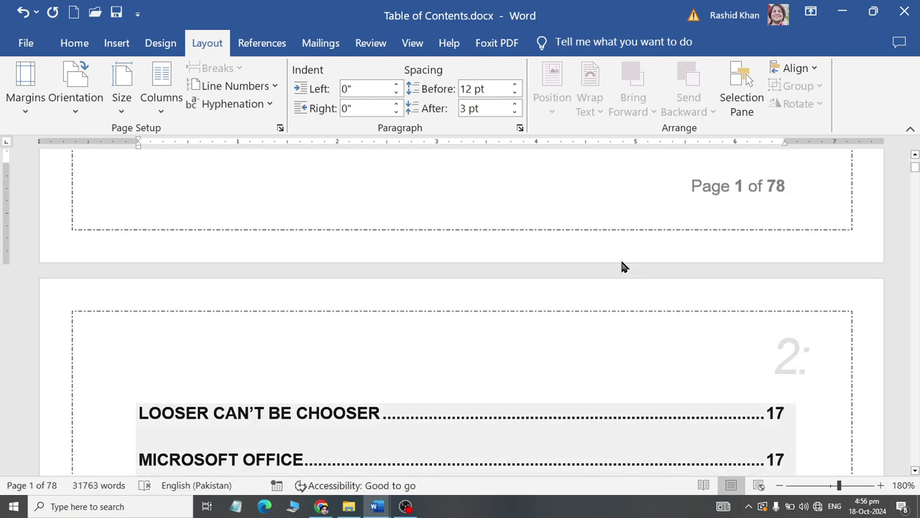
Step: Scroll back to the top and open the File backstage Home page
{"action": "scroll", "coordinate": [617, 259], "scroll_direction": "up", "scroll_amount": 3}
{"action": "scroll", "coordinate": [617, 259], "scroll_direction": "up", "scroll_amount": 5}
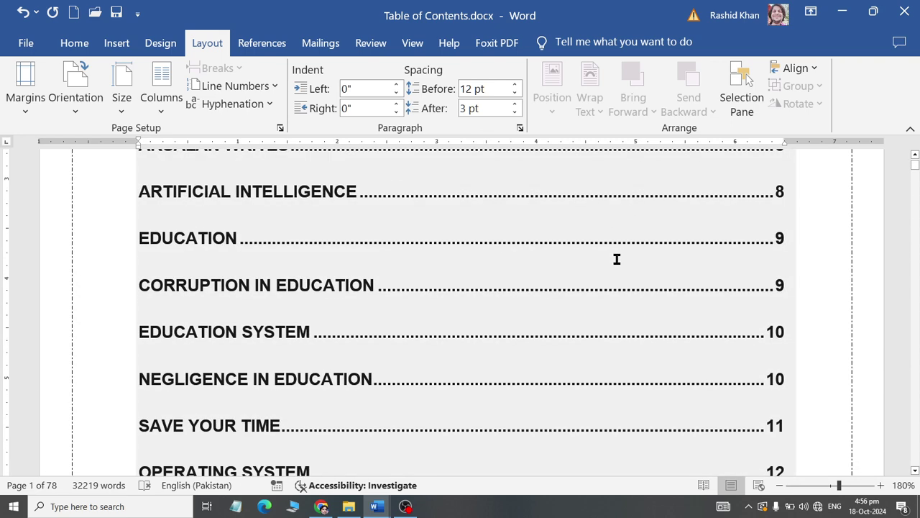
{"action": "scroll", "coordinate": [616, 256], "scroll_direction": "up", "scroll_amount": 2}
{"action": "scroll", "coordinate": [611, 255], "scroll_direction": "up", "scroll_amount": 4}
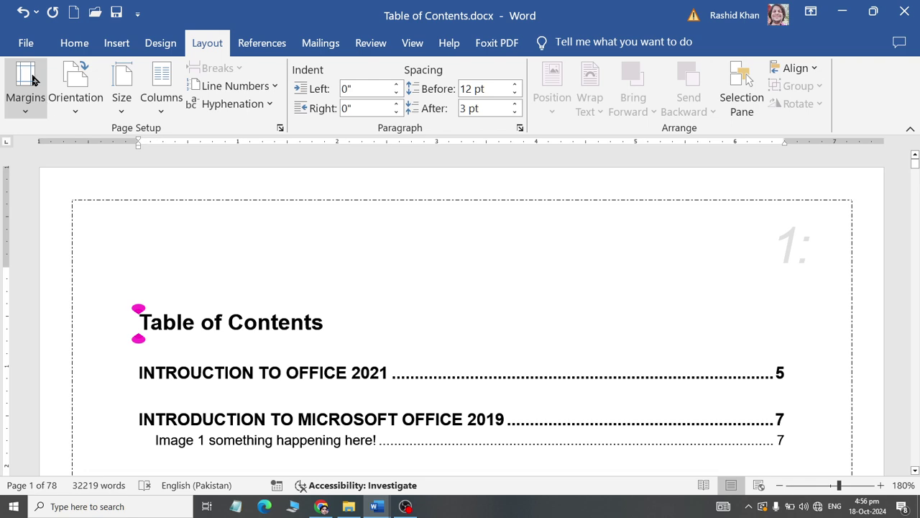
{"action": "left_click", "coordinate": [21, 48]}
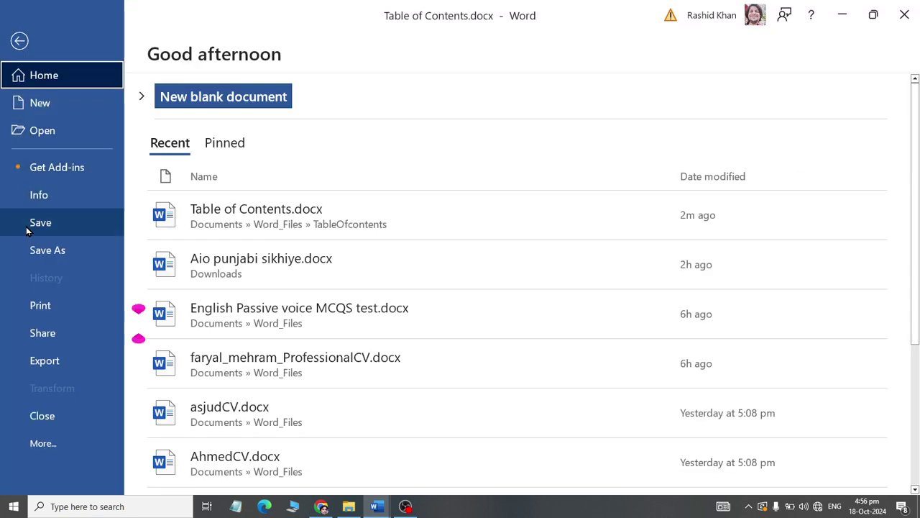
Step: Open the Print preview of Table of Contents.docx and zoom it to 100%
{"action": "left_click", "coordinate": [29, 306]}
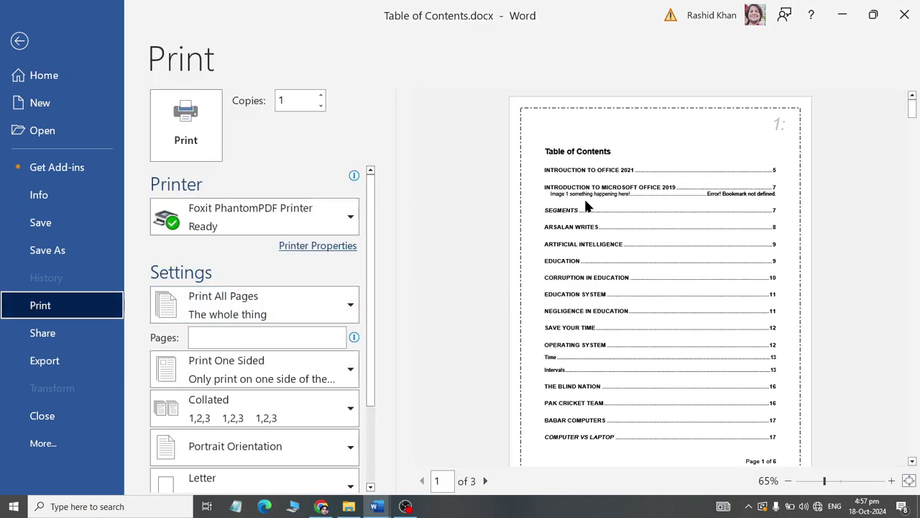
{"action": "left_click", "coordinate": [891, 480]}
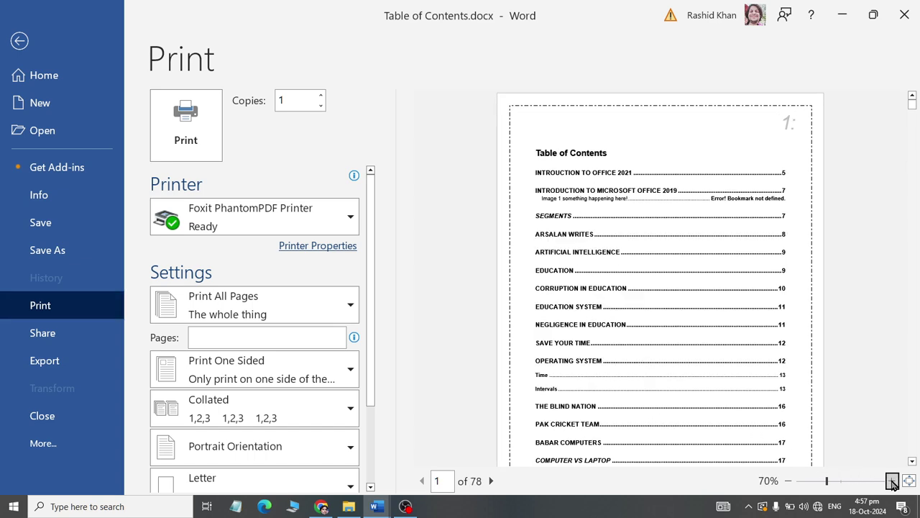
{"action": "left_click", "coordinate": [891, 481]}
{"action": "left_click", "coordinate": [891, 480]}
{"action": "left_click", "coordinate": [892, 480]}
{"action": "scroll", "coordinate": [809, 398], "scroll_direction": "up", "scroll_amount": 1}
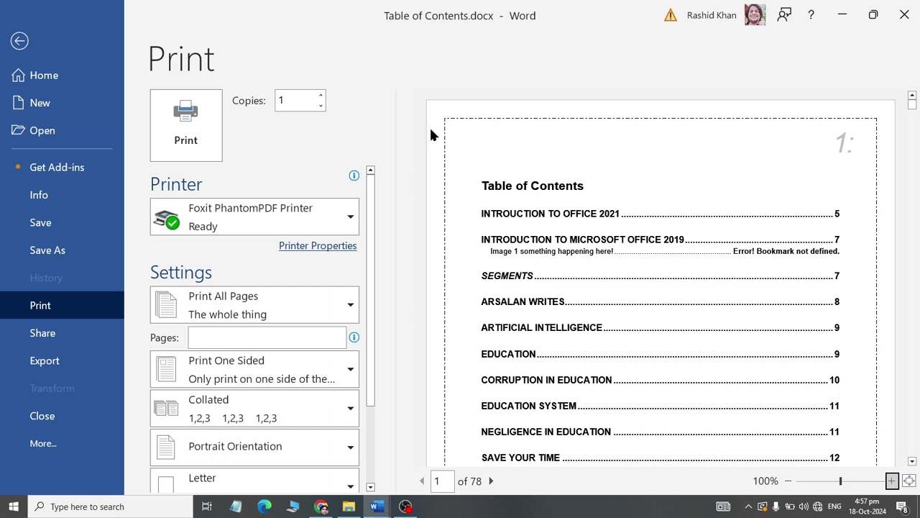
{"action": "scroll", "coordinate": [427, 136], "scroll_direction": "down", "scroll_amount": 1}
{"action": "scroll", "coordinate": [439, 159], "scroll_direction": "down", "scroll_amount": 1}
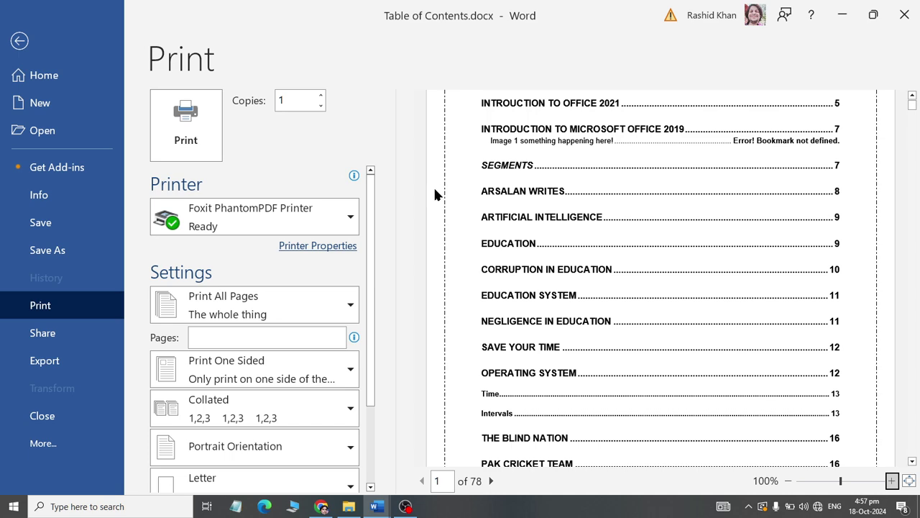
{"action": "scroll", "coordinate": [436, 195], "scroll_direction": "down", "scroll_amount": 1}
{"action": "scroll", "coordinate": [422, 220], "scroll_direction": "down", "scroll_amount": 1}
{"action": "scroll", "coordinate": [421, 223], "scroll_direction": "down", "scroll_amount": 3}
{"action": "scroll", "coordinate": [421, 223], "scroll_direction": "up", "scroll_amount": 3}
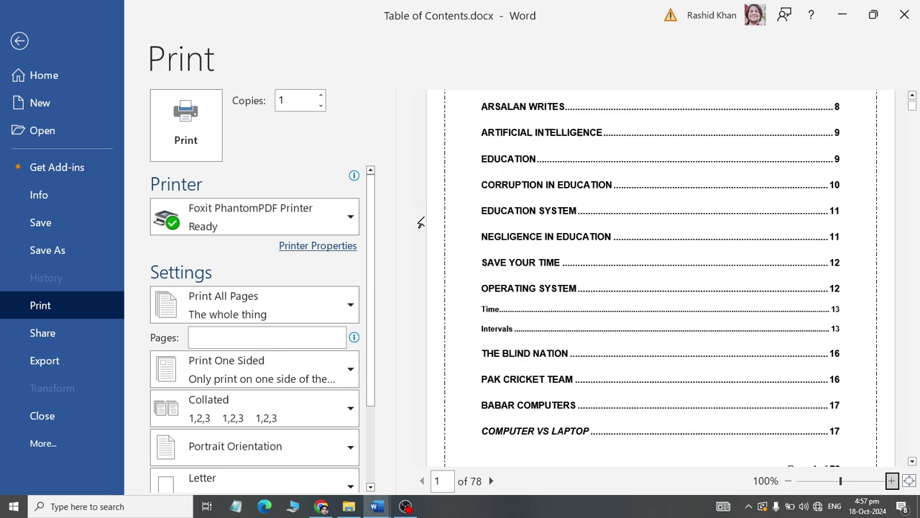
{"action": "scroll", "coordinate": [422, 223], "scroll_direction": "up", "scroll_amount": 1}
{"action": "scroll", "coordinate": [421, 222], "scroll_direction": "down", "scroll_amount": 1}
{"action": "scroll", "coordinate": [421, 223], "scroll_direction": "up", "scroll_amount": 1}
{"action": "scroll", "coordinate": [422, 223], "scroll_direction": "up", "scroll_amount": 3}
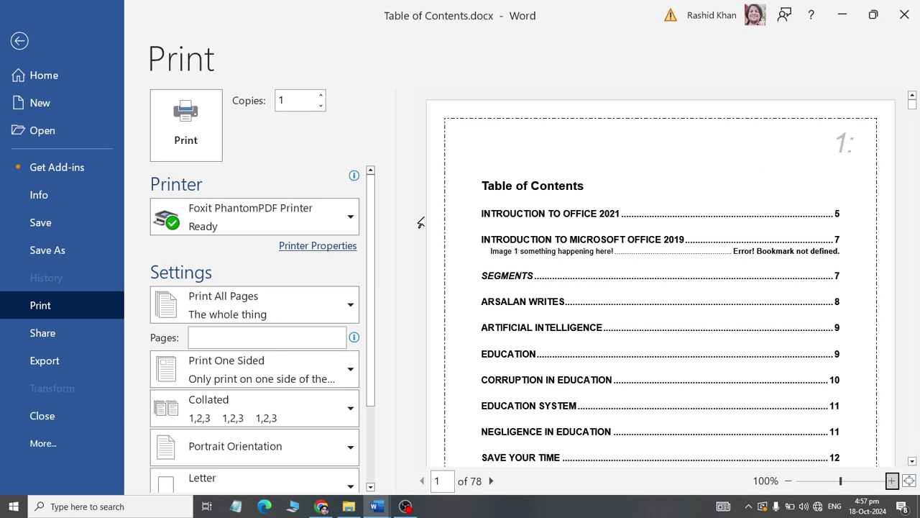
Step: Shrink the print preview to 70%, then enlarge it to 88%
{"action": "left_click", "coordinate": [789, 480]}
{"action": "left_click", "coordinate": [789, 480]}
{"action": "left_click", "coordinate": [788, 480]}
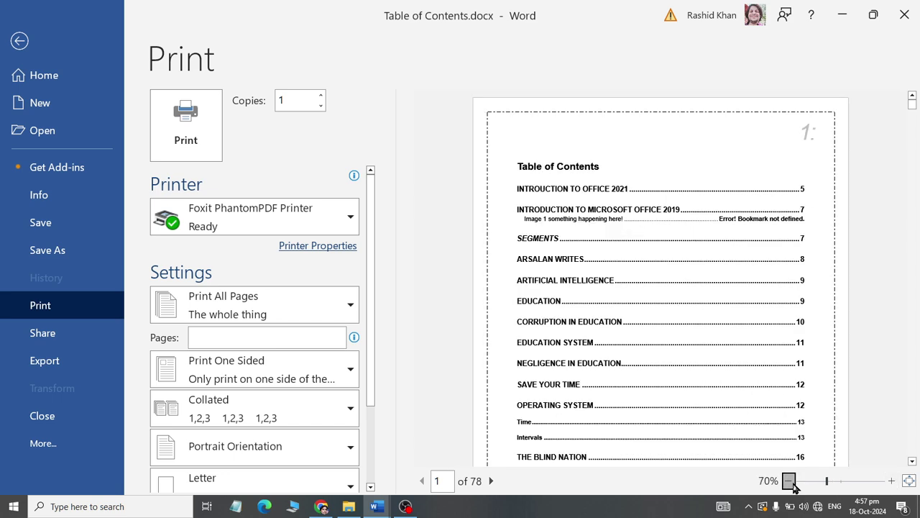
{"action": "scroll", "coordinate": [781, 386], "scroll_direction": "down", "scroll_amount": 1}
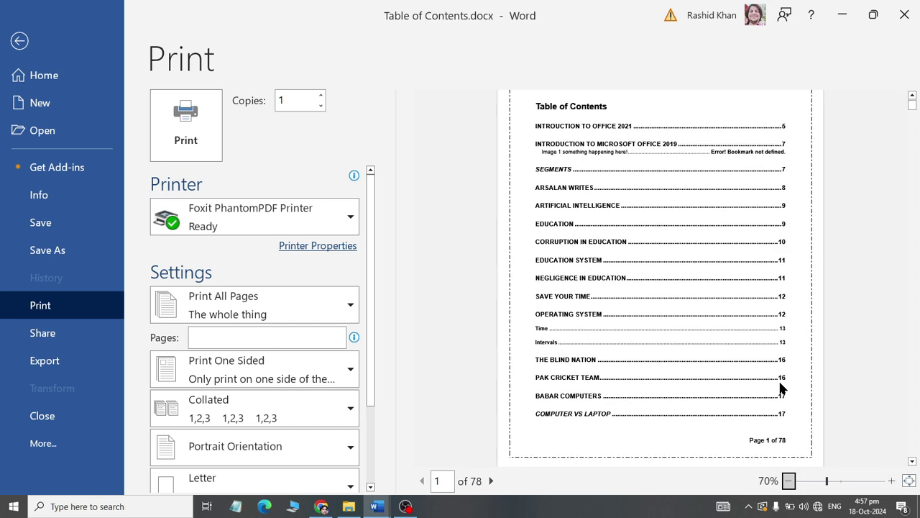
{"action": "scroll", "coordinate": [781, 386], "scroll_direction": "up", "scroll_amount": 2}
{"action": "scroll", "coordinate": [778, 388], "scroll_direction": "up", "scroll_amount": 1}
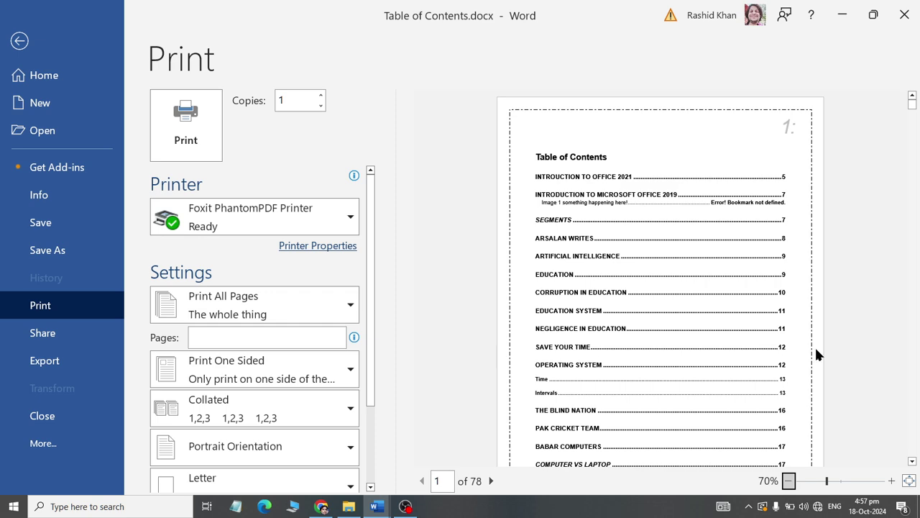
{"action": "scroll", "coordinate": [815, 349], "scroll_direction": "down", "scroll_amount": 3}
{"action": "scroll", "coordinate": [795, 358], "scroll_direction": "down", "scroll_amount": 1}
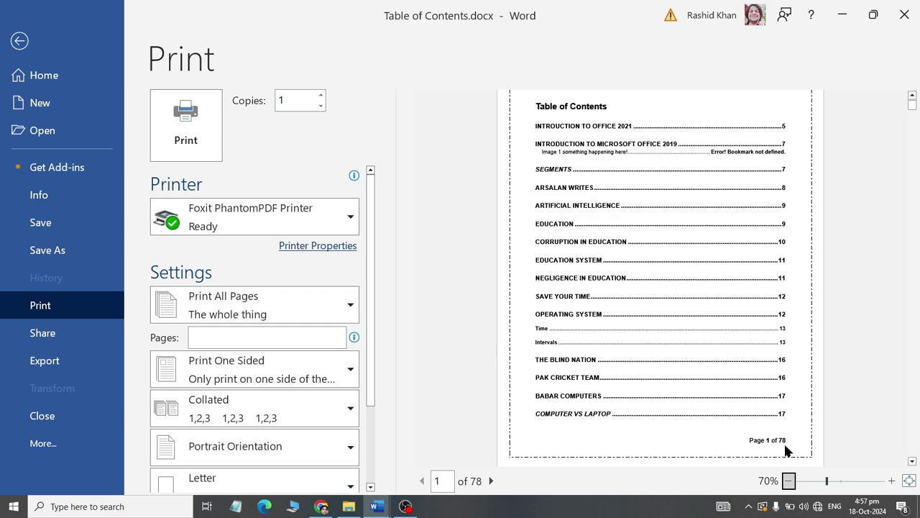
{"action": "left_click", "coordinate": [836, 481]}
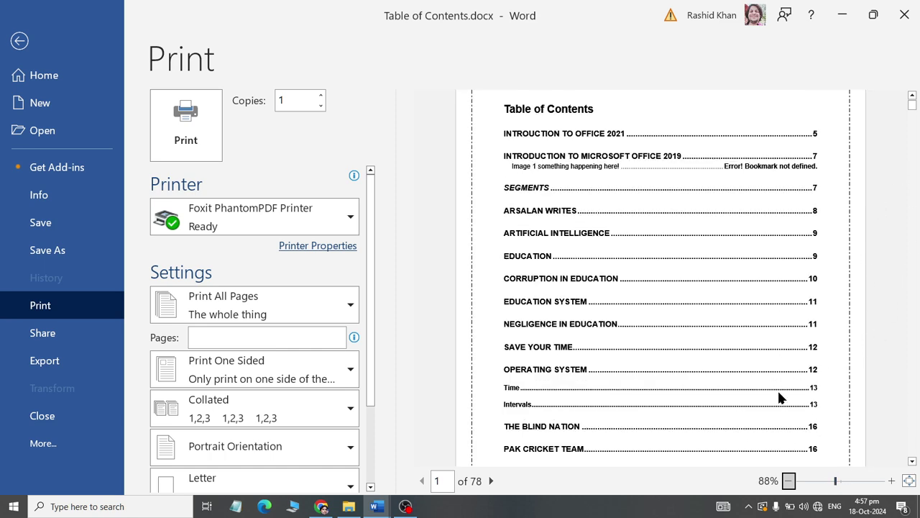
{"action": "scroll", "coordinate": [772, 324], "scroll_direction": "down", "scroll_amount": 1}
{"action": "scroll", "coordinate": [772, 324], "scroll_direction": "down", "scroll_amount": 1}
{"action": "scroll", "coordinate": [772, 325], "scroll_direction": "down", "scroll_amount": 1}
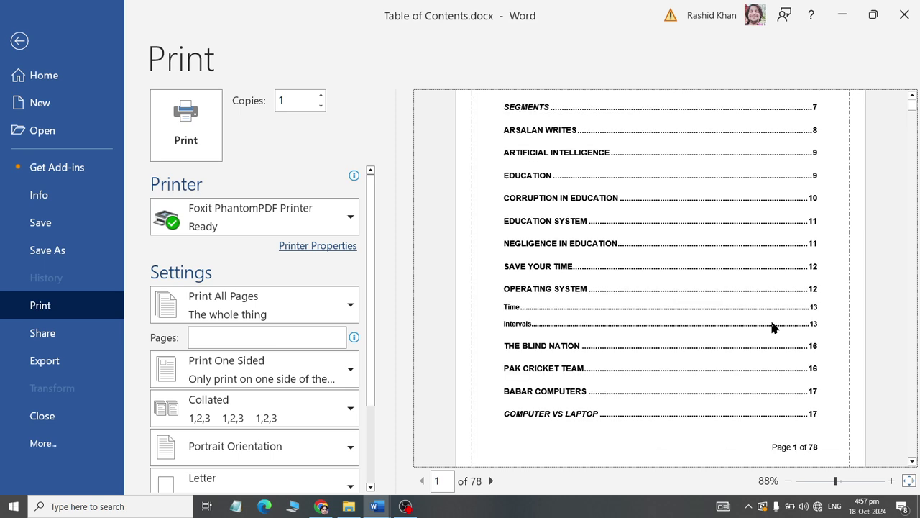
Step: Advance the print preview to the next page and scroll down it
{"action": "left_click", "coordinate": [492, 480]}
{"action": "scroll", "coordinate": [585, 286], "scroll_direction": "down", "scroll_amount": 2}
{"action": "scroll", "coordinate": [588, 282], "scroll_direction": "down", "scroll_amount": 1}
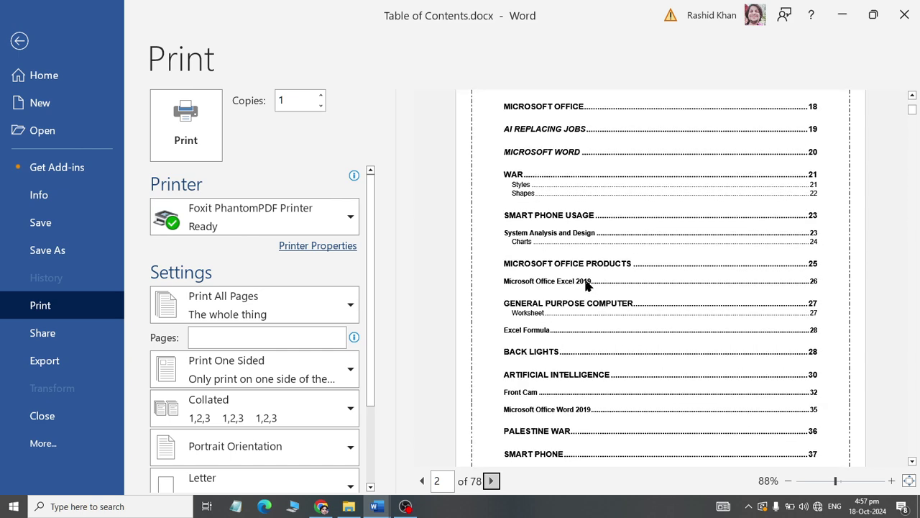
{"action": "scroll", "coordinate": [590, 285], "scroll_direction": "down", "scroll_amount": 2}
Step: Keep paging through the preview until page 7 of 78 appears
{"action": "left_click", "coordinate": [492, 480]}
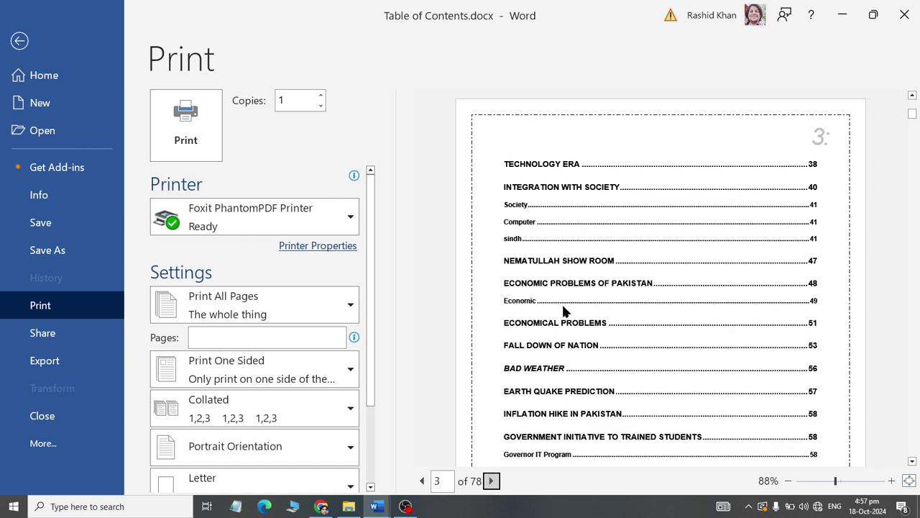
{"action": "scroll", "coordinate": [566, 309], "scroll_direction": "down", "scroll_amount": 3}
{"action": "scroll", "coordinate": [550, 345], "scroll_direction": "down", "scroll_amount": 2}
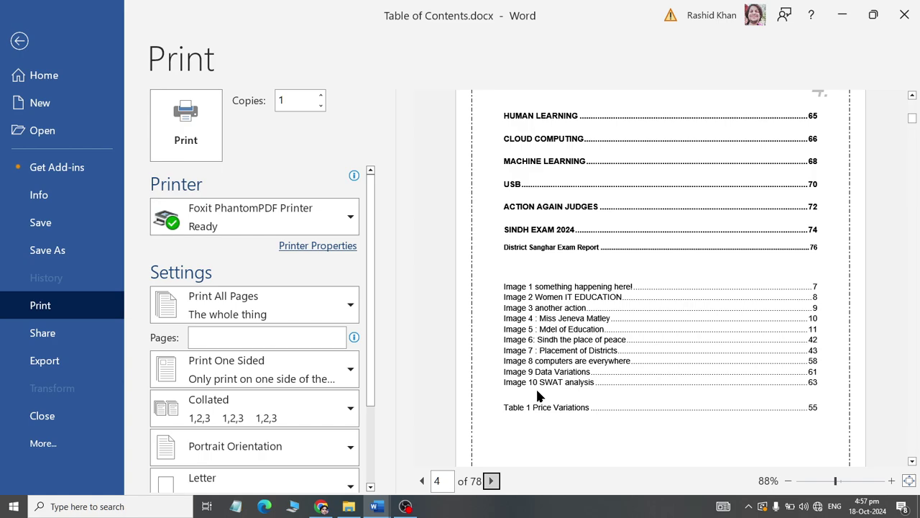
{"action": "scroll", "coordinate": [537, 390], "scroll_direction": "down", "scroll_amount": 3}
{"action": "scroll", "coordinate": [537, 389], "scroll_direction": "down", "scroll_amount": 3}
{"action": "scroll", "coordinate": [536, 392], "scroll_direction": "down", "scroll_amount": 1}
{"action": "scroll", "coordinate": [536, 394], "scroll_direction": "down", "scroll_amount": 3}
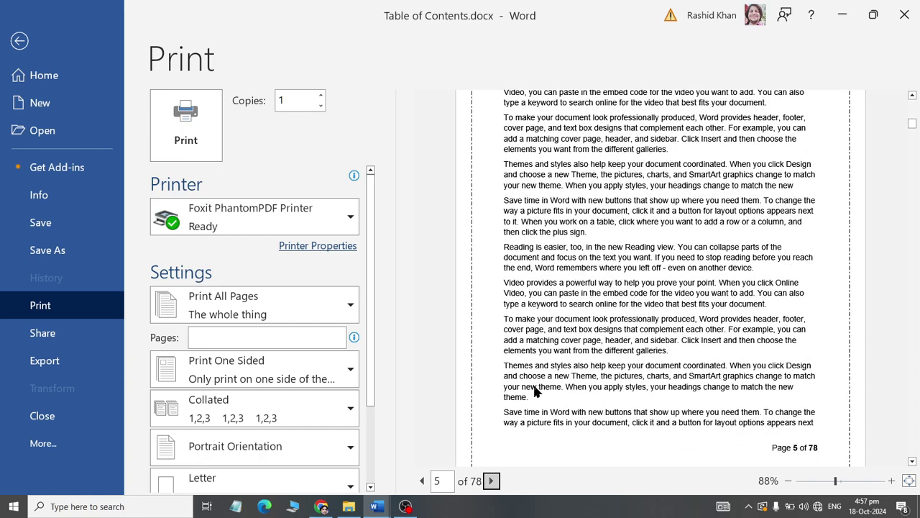
{"action": "scroll", "coordinate": [536, 393], "scroll_direction": "down", "scroll_amount": 3}
{"action": "scroll", "coordinate": [535, 392], "scroll_direction": "down", "scroll_amount": 3}
{"action": "scroll", "coordinate": [534, 390], "scroll_direction": "down", "scroll_amount": 3}
{"action": "scroll", "coordinate": [534, 390], "scroll_direction": "down", "scroll_amount": 3}
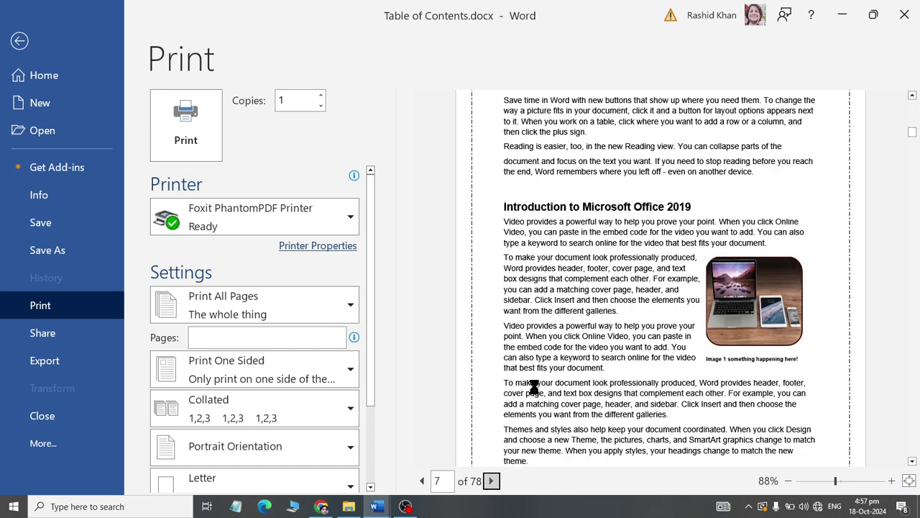
{"action": "scroll", "coordinate": [530, 388], "scroll_direction": "down", "scroll_amount": 1}
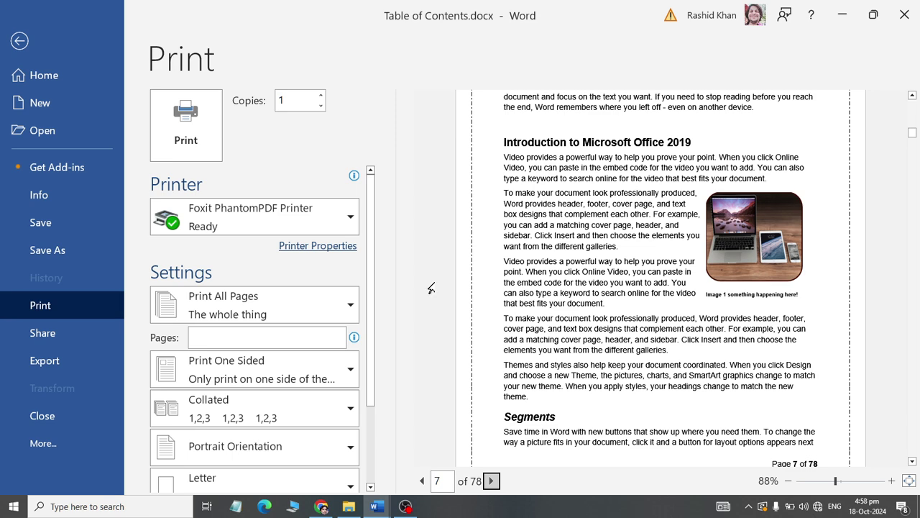
Step: Return to the document and zoom the view to 100%
{"action": "left_click", "coordinate": [19, 41]}
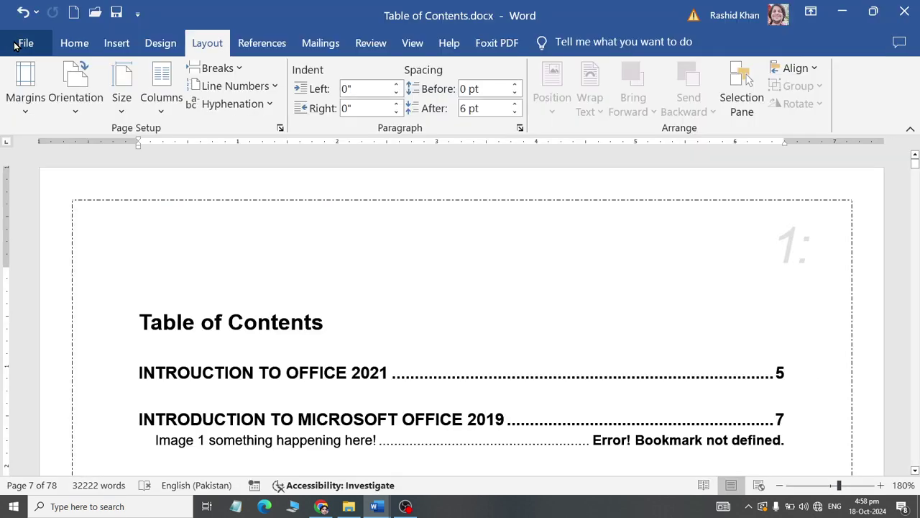
{"action": "left_click", "coordinate": [346, 333]}
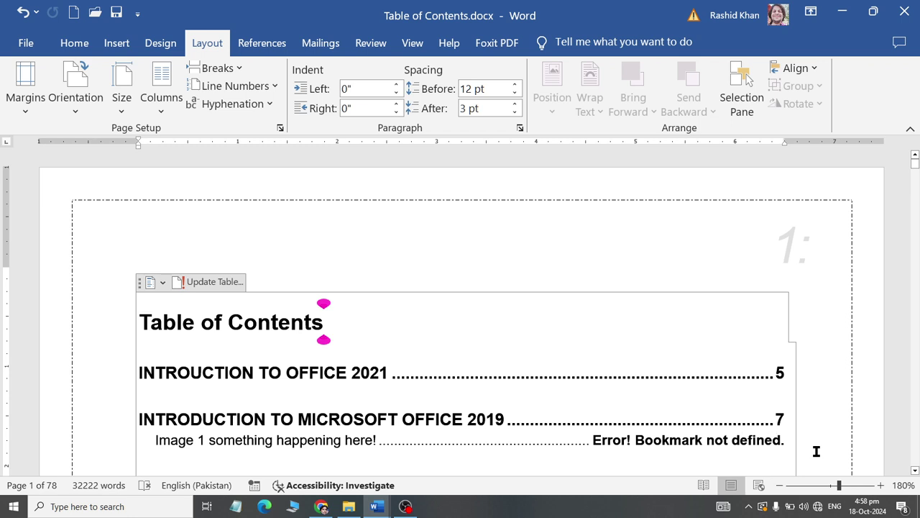
{"action": "left_click_drag", "start_coordinate": [839, 485], "coordinate": [831, 486]}
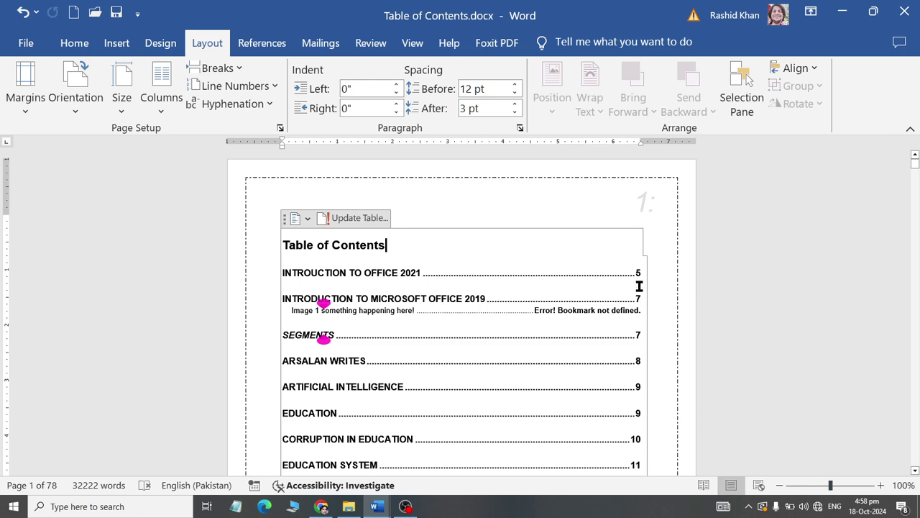
Step: Scroll through the page-1 table of contents and place the cursor after its heading
{"action": "scroll", "coordinate": [602, 251], "scroll_direction": "down", "scroll_amount": 2}
{"action": "scroll", "coordinate": [602, 251], "scroll_direction": "down", "scroll_amount": 1}
{"action": "scroll", "coordinate": [602, 252], "scroll_direction": "down", "scroll_amount": 1}
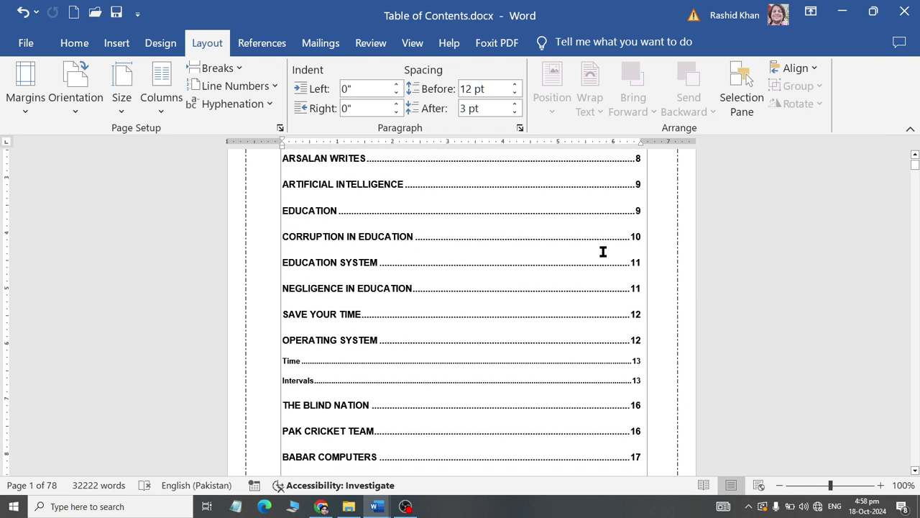
{"action": "scroll", "coordinate": [603, 251], "scroll_direction": "down", "scroll_amount": 2}
{"action": "scroll", "coordinate": [603, 253], "scroll_direction": "up", "scroll_amount": 1}
{"action": "scroll", "coordinate": [603, 255], "scroll_direction": "up", "scroll_amount": 1}
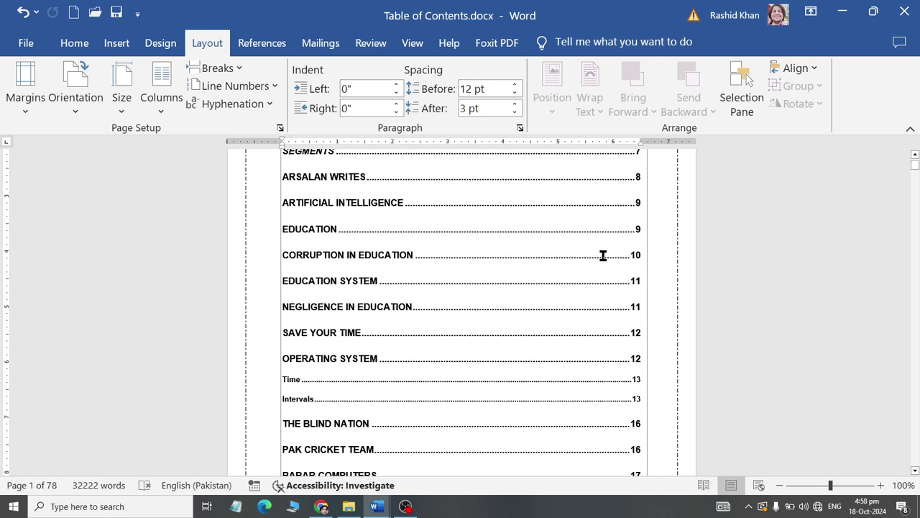
{"action": "scroll", "coordinate": [602, 255], "scroll_direction": "up", "scroll_amount": 3}
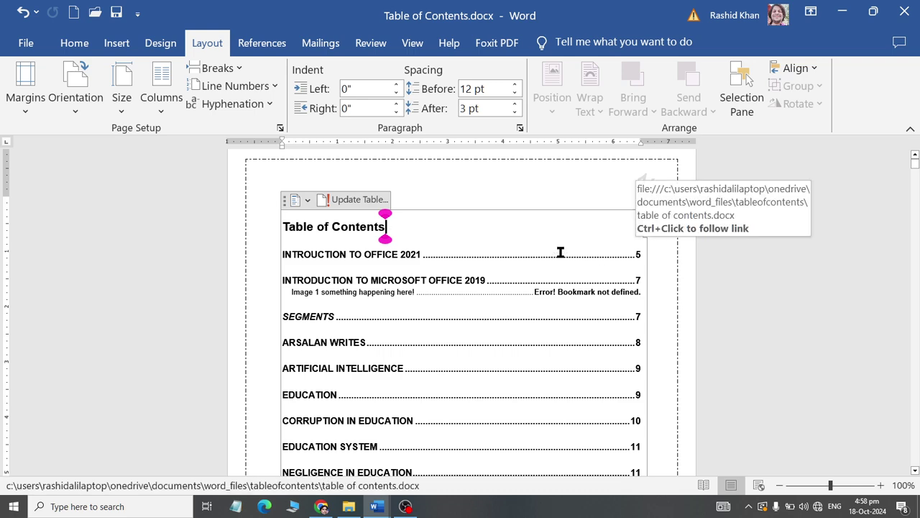
{"action": "scroll", "coordinate": [560, 252], "scroll_direction": "down", "scroll_amount": 1}
{"action": "scroll", "coordinate": [561, 252], "scroll_direction": "down", "scroll_amount": 1}
{"action": "scroll", "coordinate": [561, 252], "scroll_direction": "down", "scroll_amount": 2}
{"action": "scroll", "coordinate": [560, 251], "scroll_direction": "down", "scroll_amount": 1}
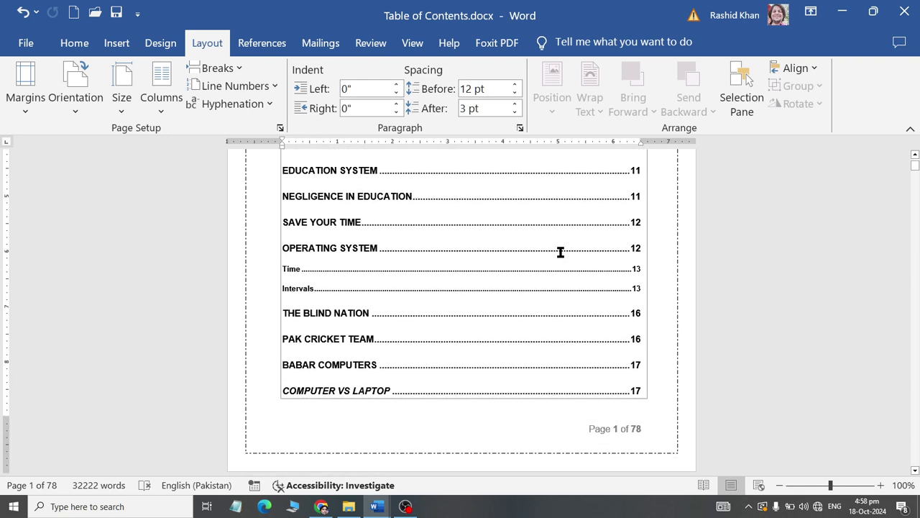
{"action": "scroll", "coordinate": [561, 252], "scroll_direction": "up", "scroll_amount": 4}
{"action": "scroll", "coordinate": [561, 252], "scroll_direction": "up", "scroll_amount": 1}
{"action": "left_click", "coordinate": [385, 244]}
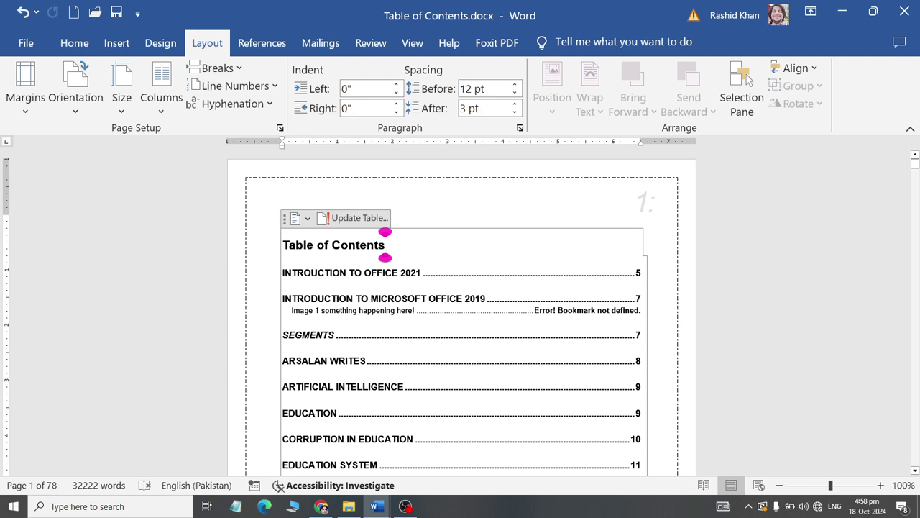
{"action": "scroll", "coordinate": [540, 247], "scroll_direction": "down", "scroll_amount": 3}
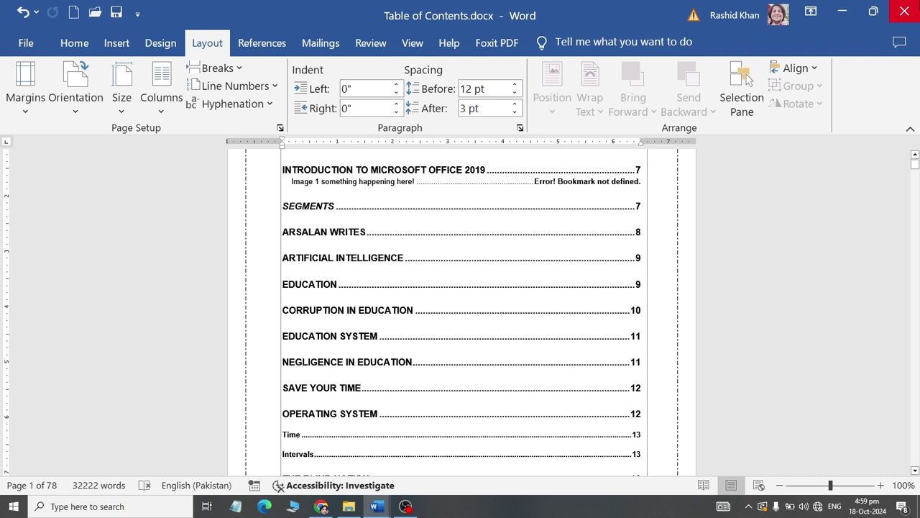
Step: Search Windows for 'control' and open Control Panel
{"action": "left_click", "coordinate": [50, 503]}
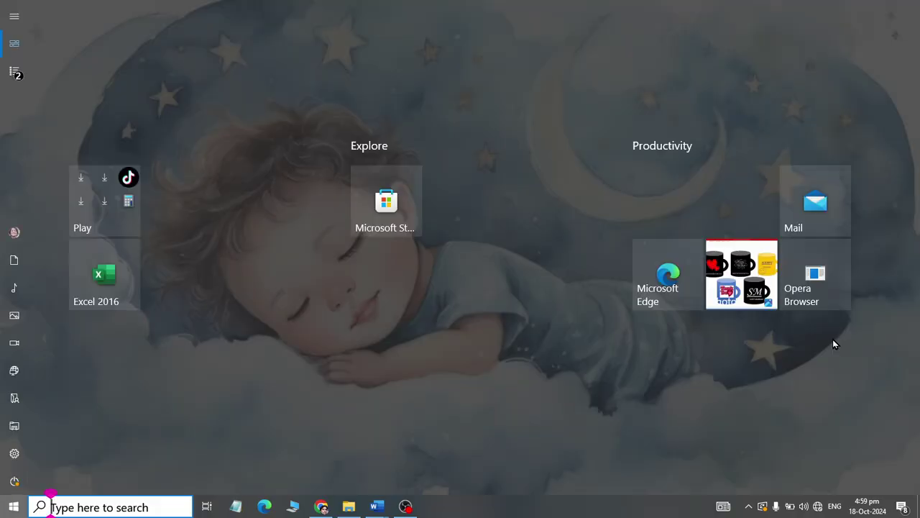
{"action": "type", "text": "contro"}
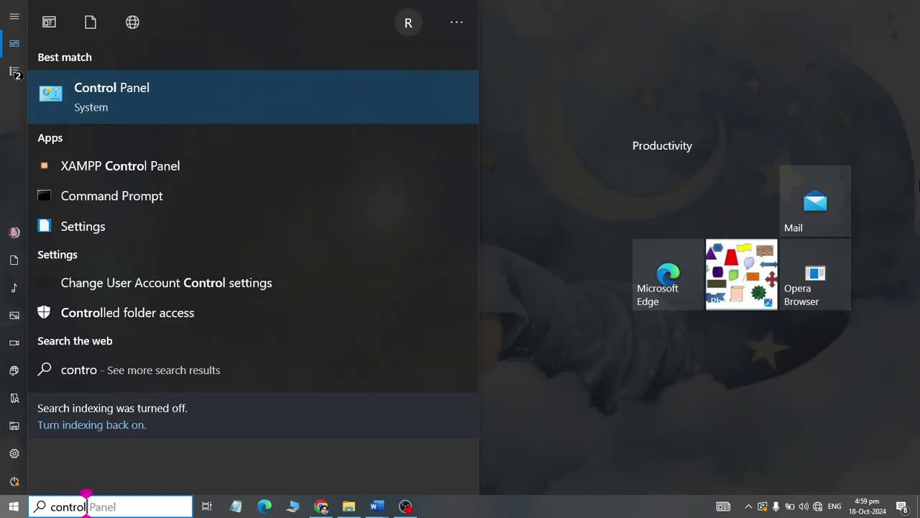
{"action": "type", "text": "l"}
{"action": "left_click", "coordinate": [86, 91]}
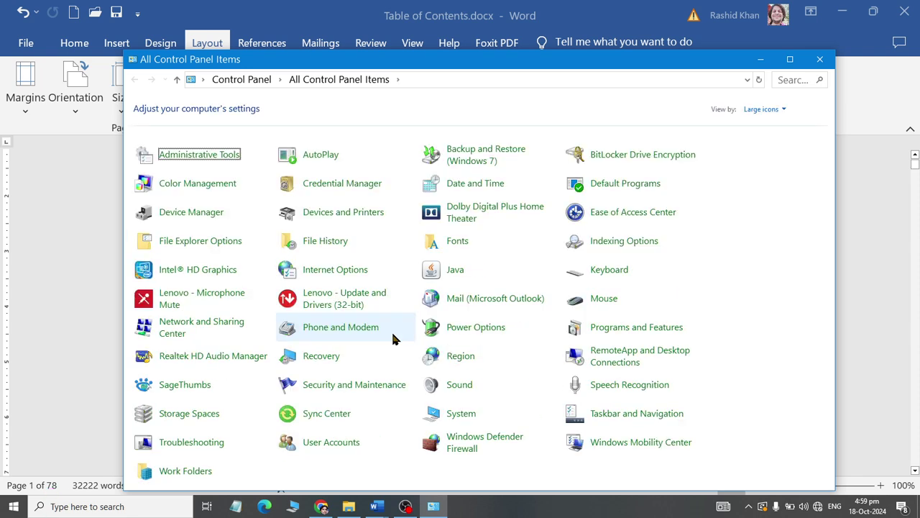
Step: Check the HP LaserJet M1530 and 1018 printers in Devices and Printers, then return to Word
{"action": "left_click", "coordinate": [373, 213]}
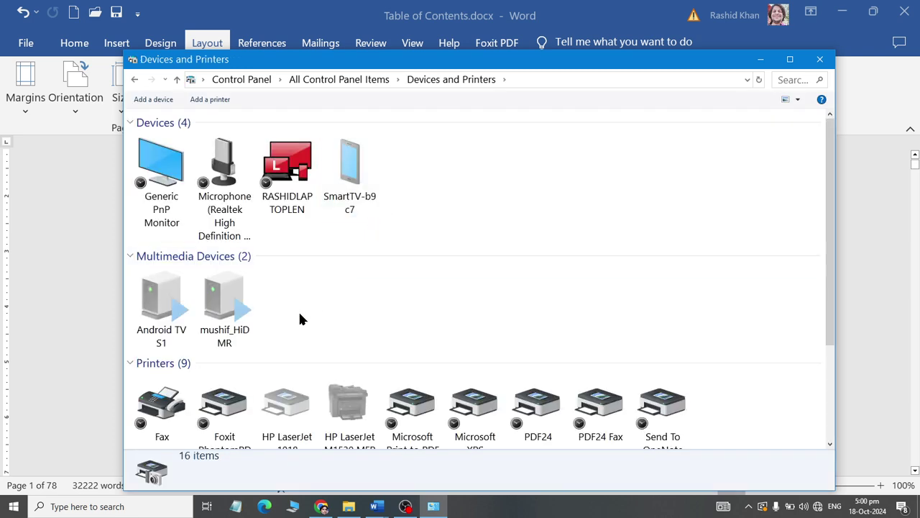
{"action": "scroll", "coordinate": [332, 296], "scroll_direction": "down", "scroll_amount": 3}
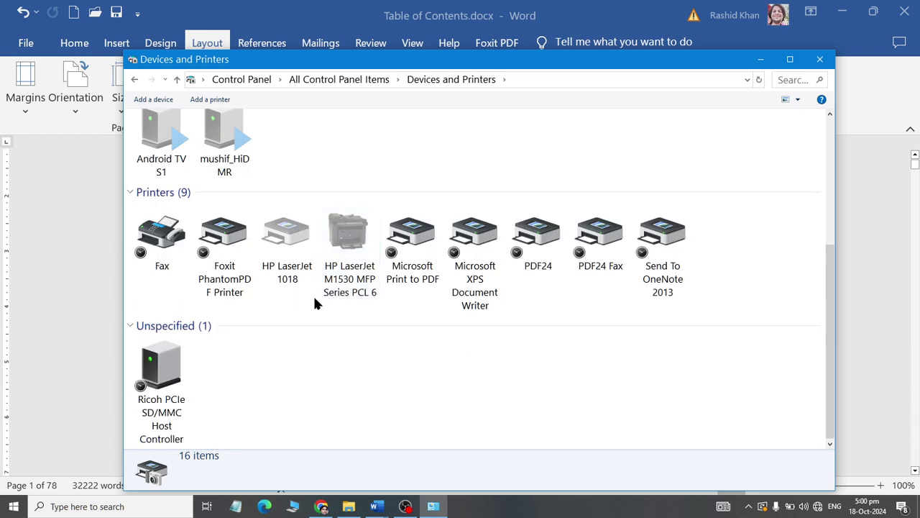
{"action": "left_click", "coordinate": [336, 297]}
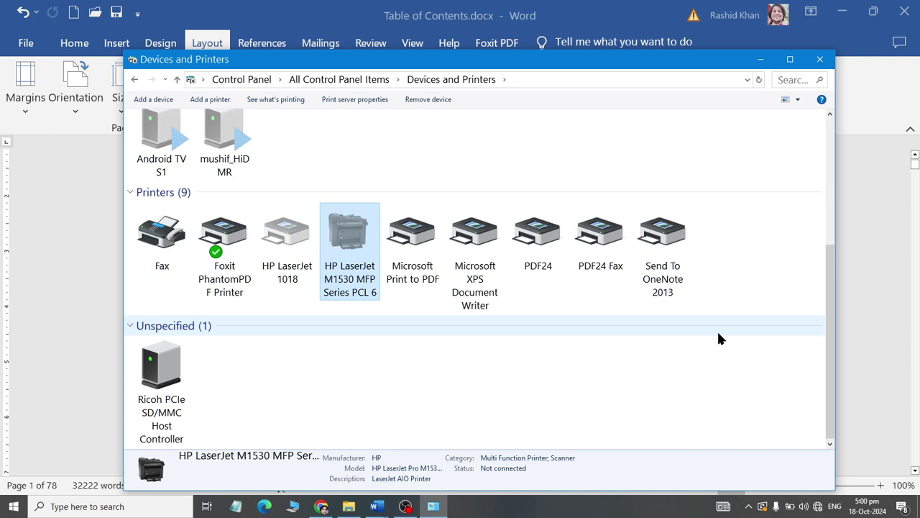
{"action": "left_click", "coordinate": [288, 279]}
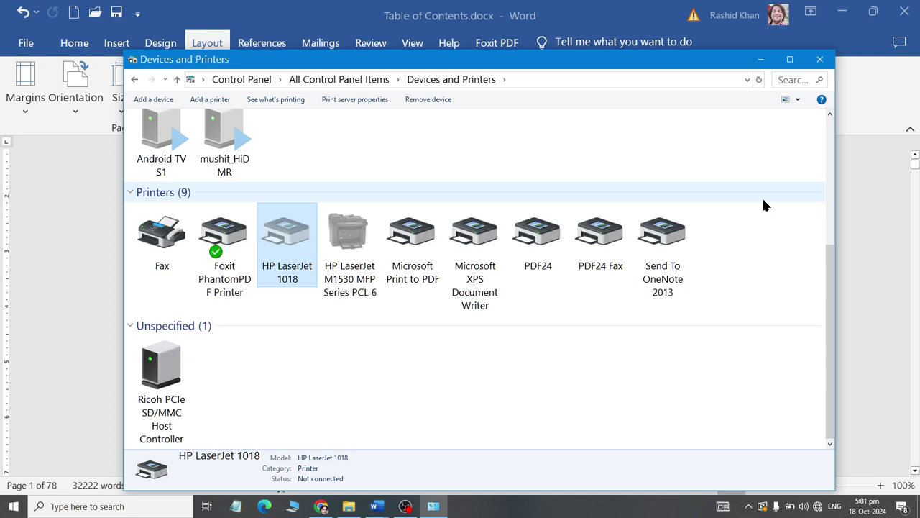
{"action": "left_click", "coordinate": [340, 262]}
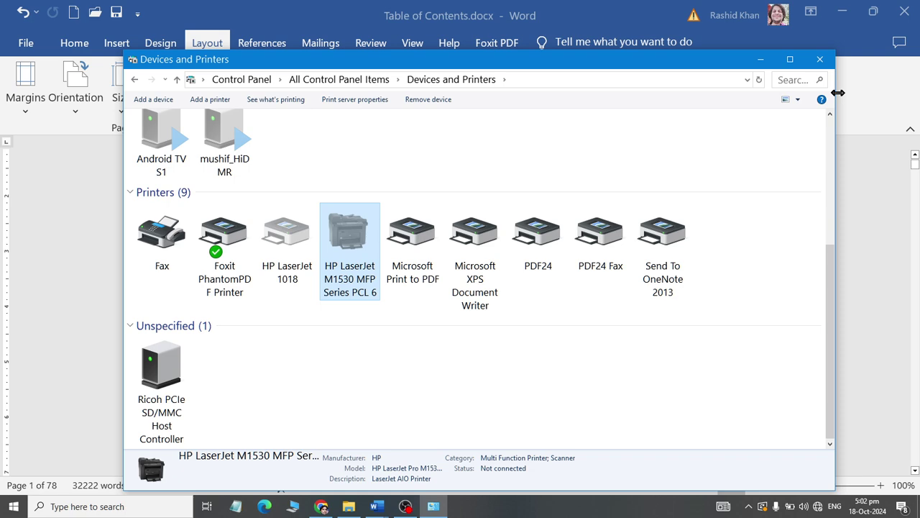
{"action": "left_click", "coordinate": [50, 224]}
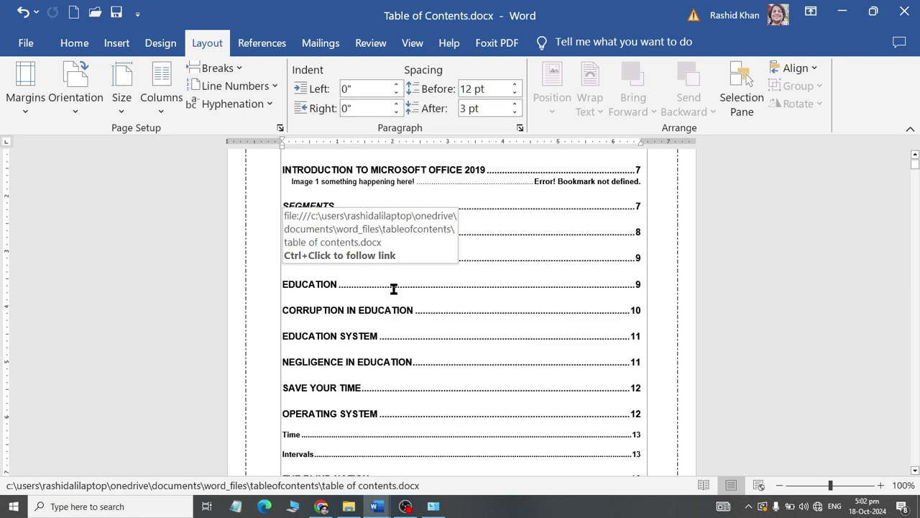
Step: Open File > Print, keep Print All Pages, and list the available printers
{"action": "left_click", "coordinate": [14, 50]}
{"action": "left_click", "coordinate": [45, 303]}
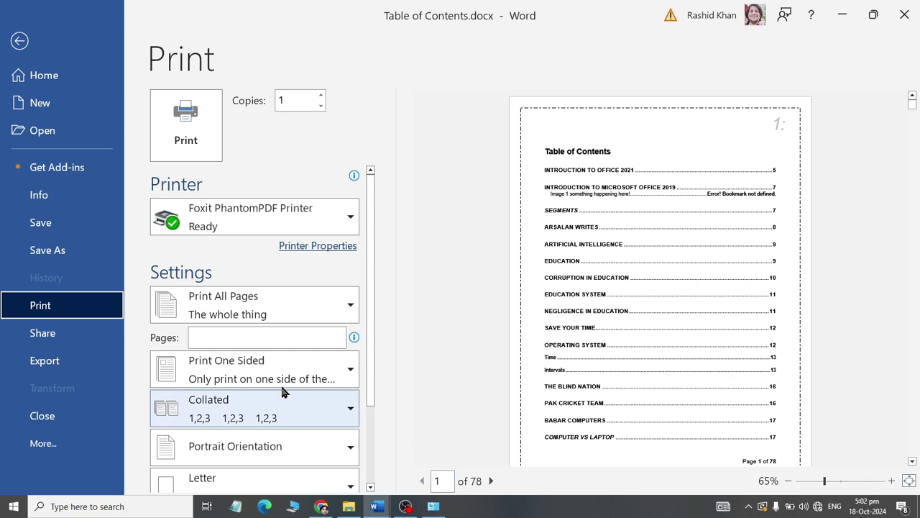
{"action": "left_click", "coordinate": [203, 306]}
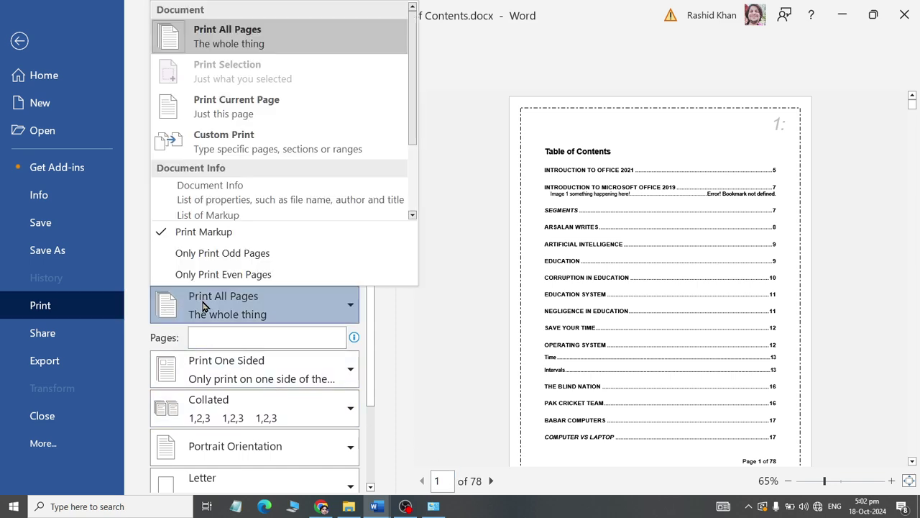
{"action": "left_click", "coordinate": [202, 34]}
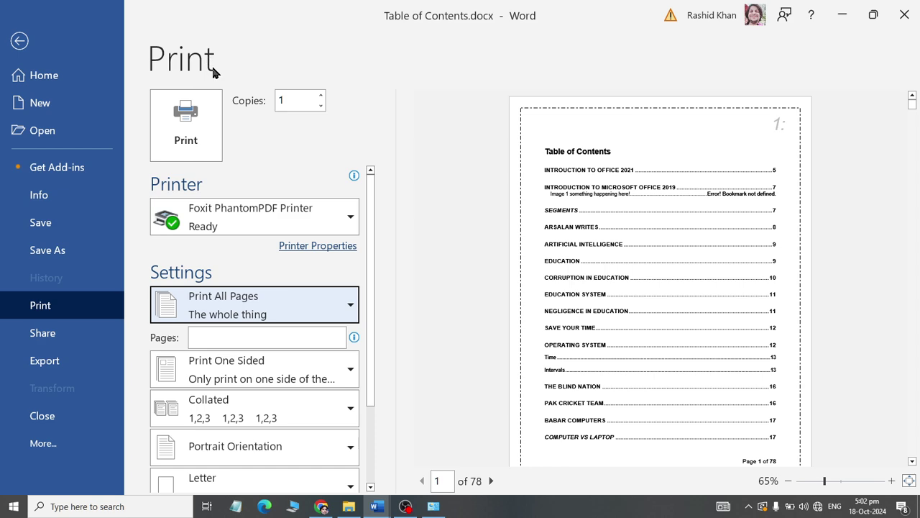
{"action": "left_click", "coordinate": [221, 216]}
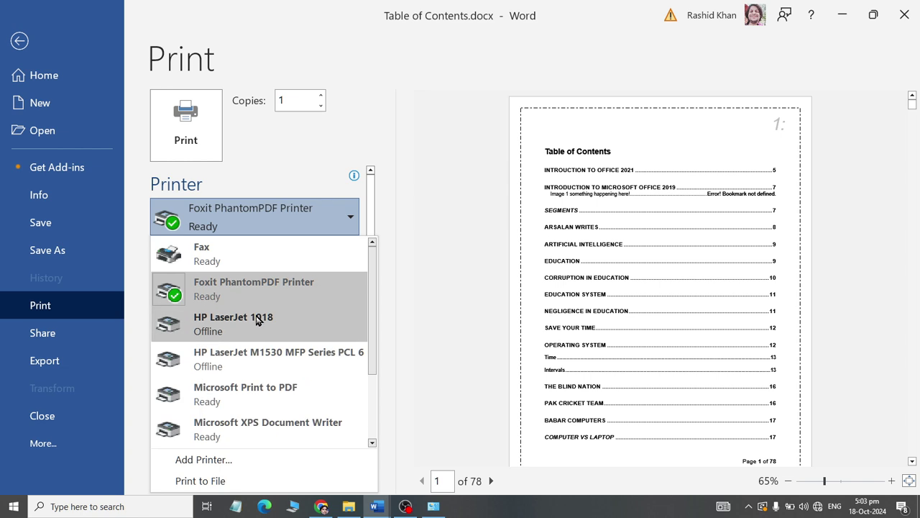
Step: Select HP LaserJet M1530 MFP Series PCL 6 as the printer, keeping Print All Pages
{"action": "left_click", "coordinate": [237, 358]}
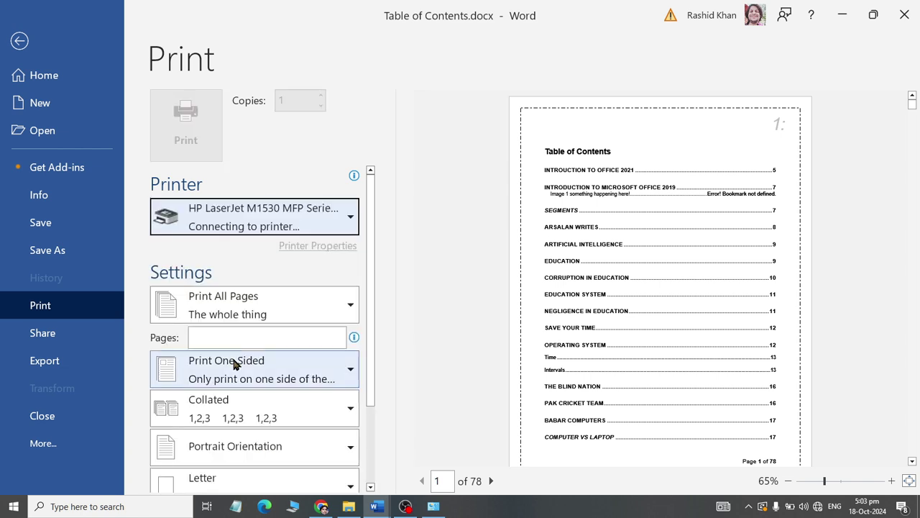
{"action": "left_click", "coordinate": [236, 311]}
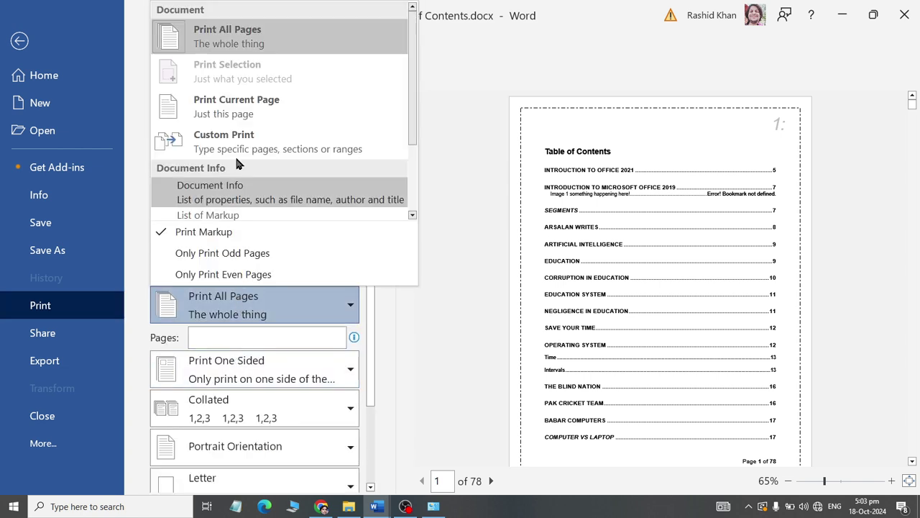
{"action": "left_click", "coordinate": [225, 49]}
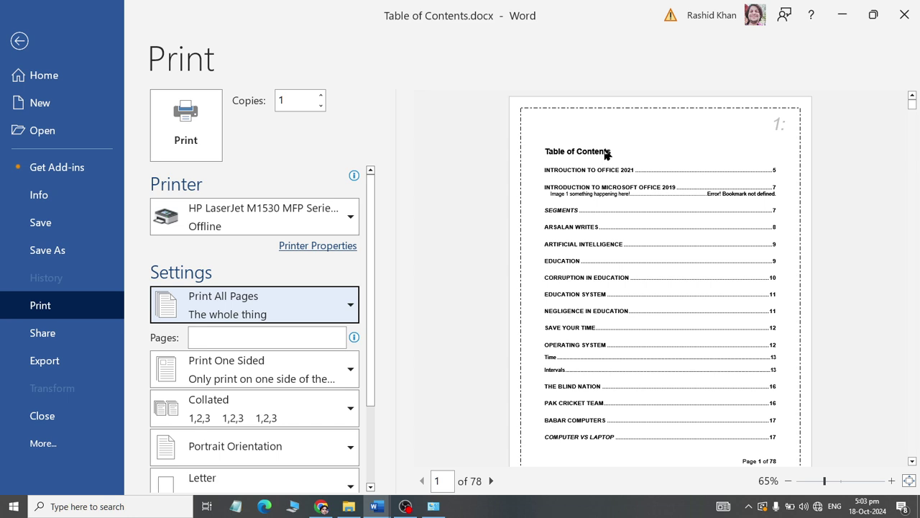
Step: Enter the page range 1-5 in the Pages box
{"action": "left_click", "coordinate": [225, 340]}
{"action": "type", "text": "1"}
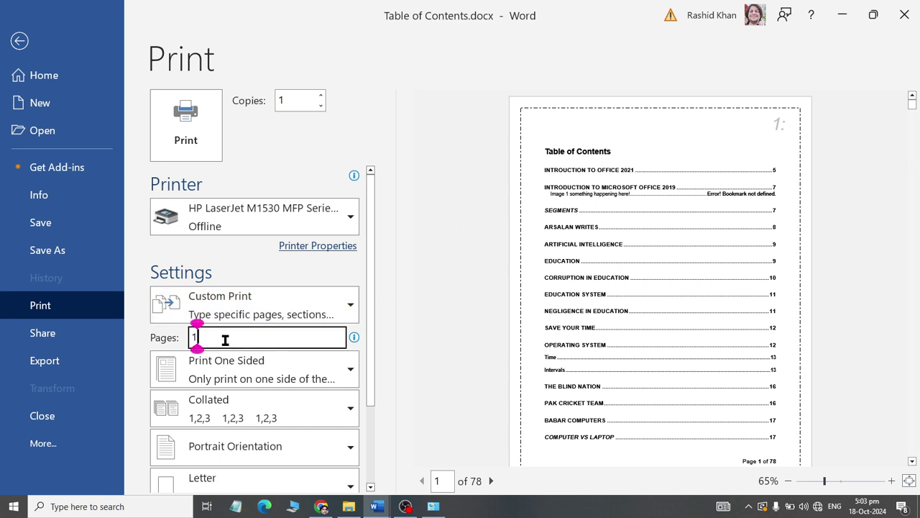
{"action": "type", "text": "-5"}
{"action": "left_click", "coordinate": [207, 218]}
{"action": "left_click", "coordinate": [234, 357]}
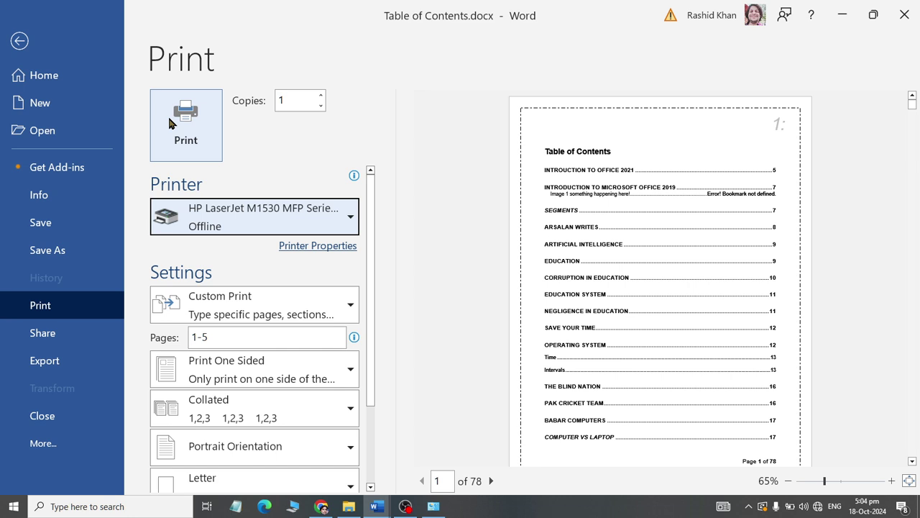
Step: Replace the range with custom pages 19,28,27, then clear the Pages box again
{"action": "left_click", "coordinate": [198, 335]}
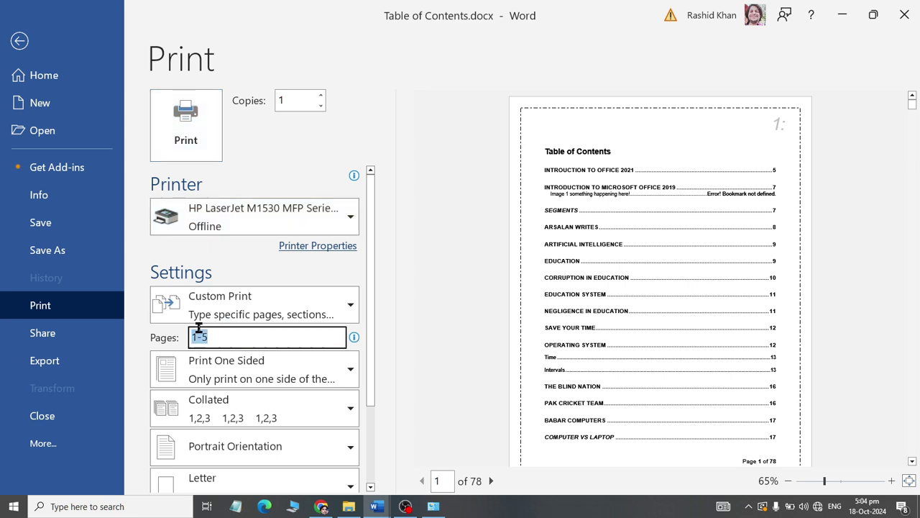
{"action": "key", "text": "BackSpace"}
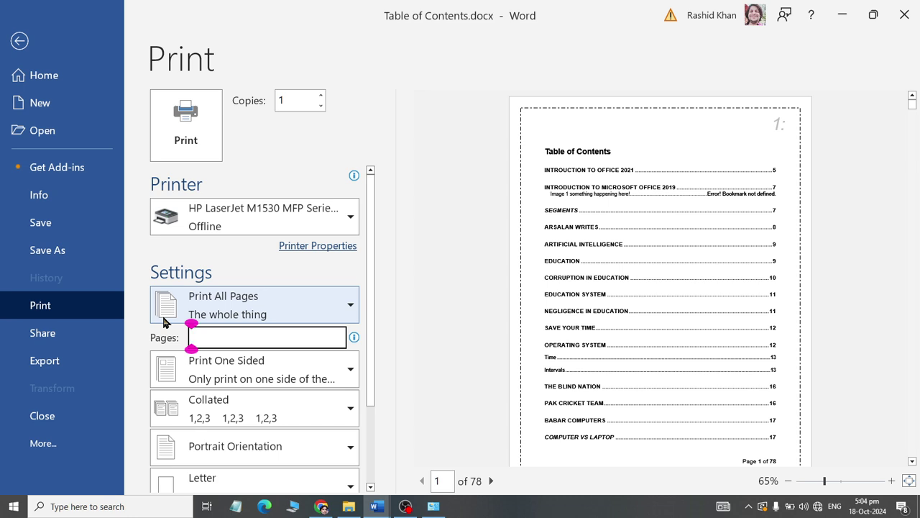
{"action": "type", "text": "1"}
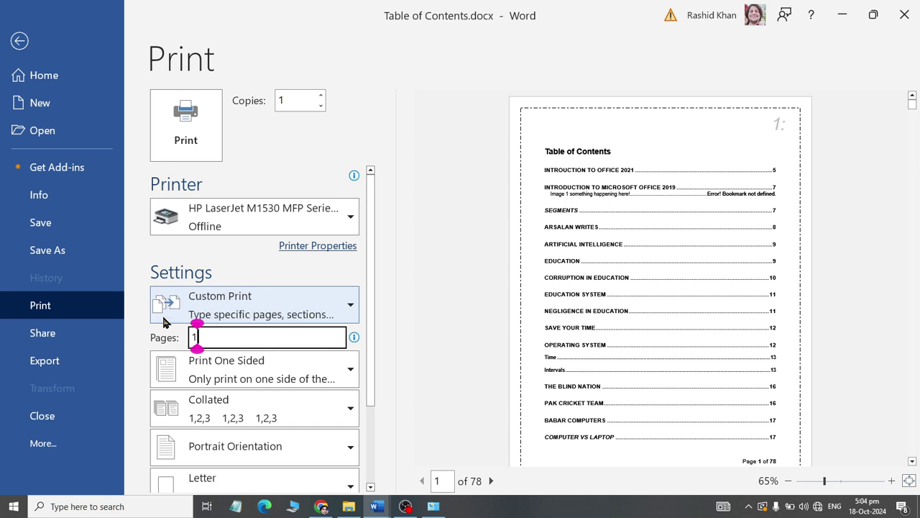
{"action": "type", "text": "9,"}
{"action": "type", "text": "27"}
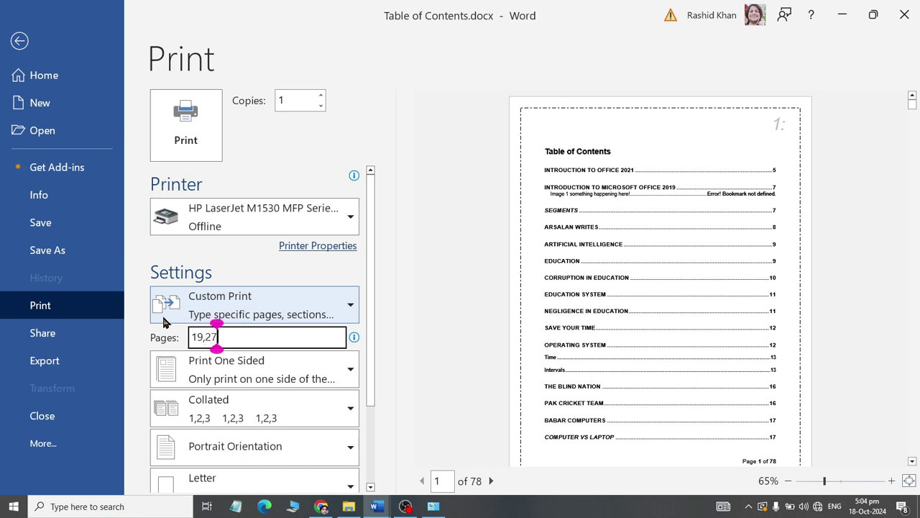
{"action": "type", "text": "8,2"}
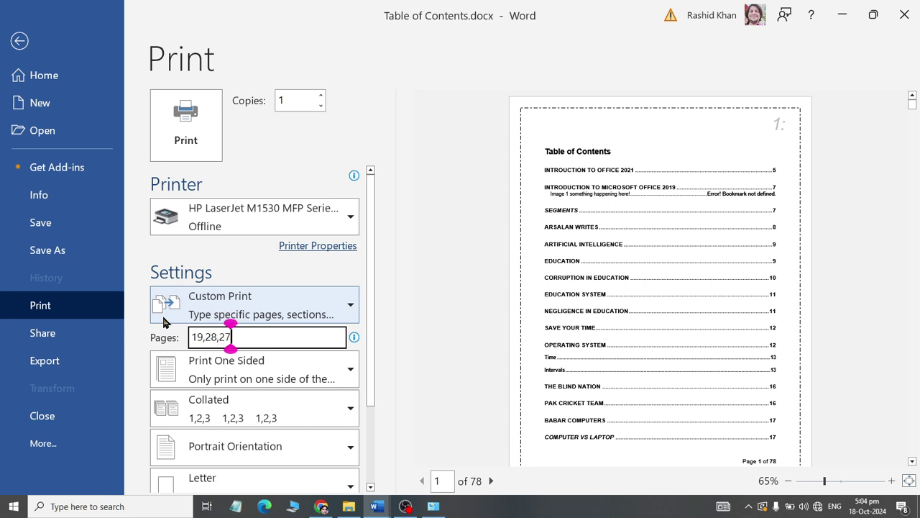
{"action": "type", "text": "7"}
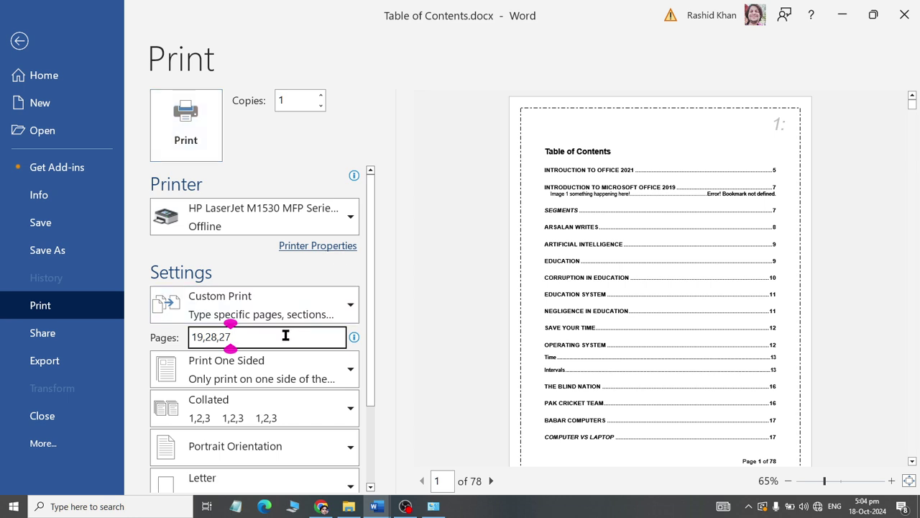
{"action": "key", "text": "BackSpace"}
{"action": "key", "text": "BackSpace"}
{"action": "key", "text": "BackSpace"}
{"action": "key", "text": "BackSpace"}
{"action": "key", "text": "BackSpace"}
{"action": "key", "text": "BackSpace"}
{"action": "key", "text": "BackSpace"}
{"action": "key", "text": "BackSpace"}
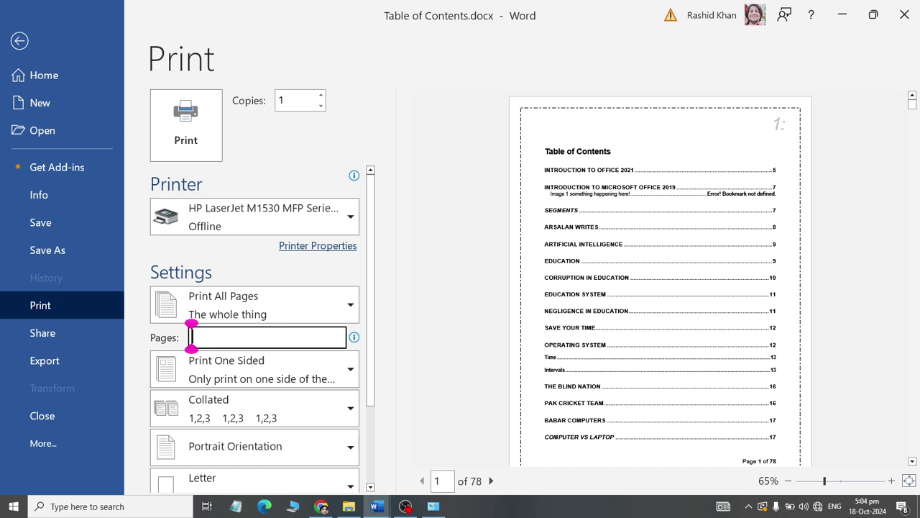
Step: Set Copies to 2 while printing all 78 pages
{"action": "left_click", "coordinate": [321, 96]}
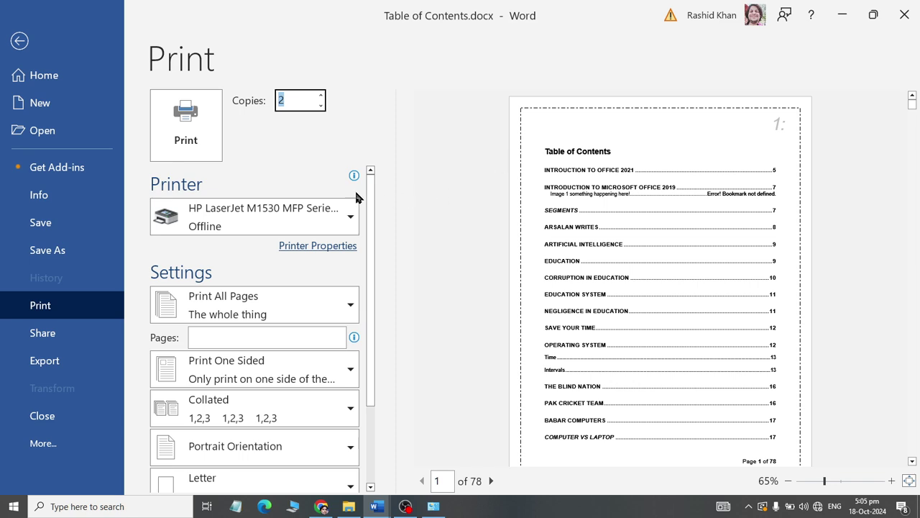
Step: Check the collation and page range options, then raise Copies to 3
{"action": "left_click", "coordinate": [187, 425]}
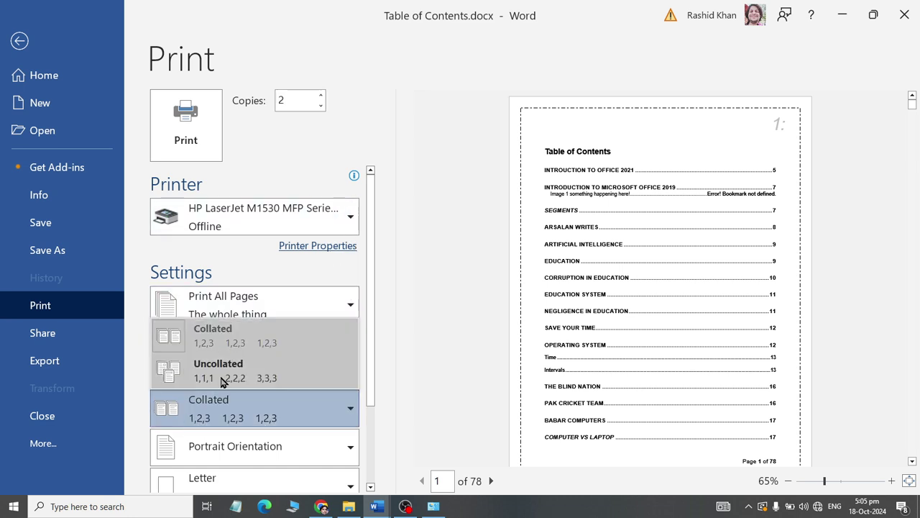
{"action": "left_click", "coordinate": [235, 321]}
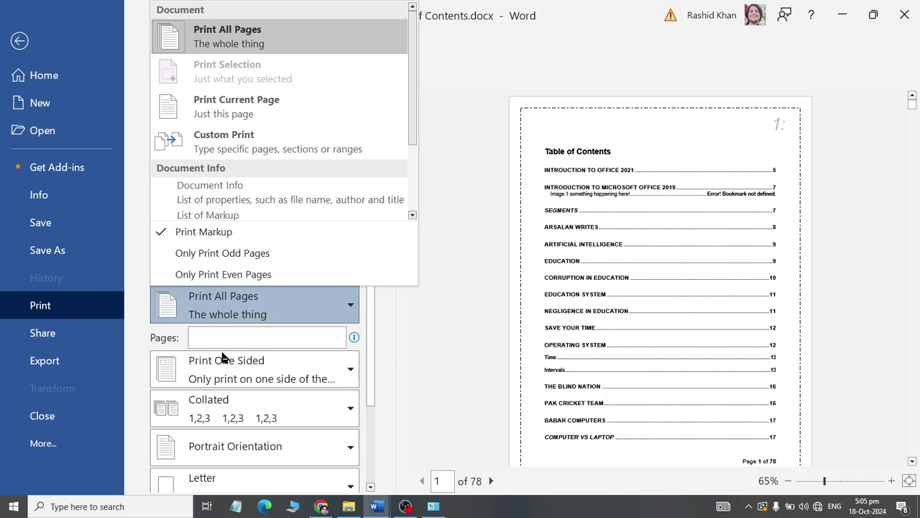
{"action": "left_click", "coordinate": [213, 411]}
{"action": "left_click", "coordinate": [212, 411]}
{"action": "left_click", "coordinate": [292, 104]}
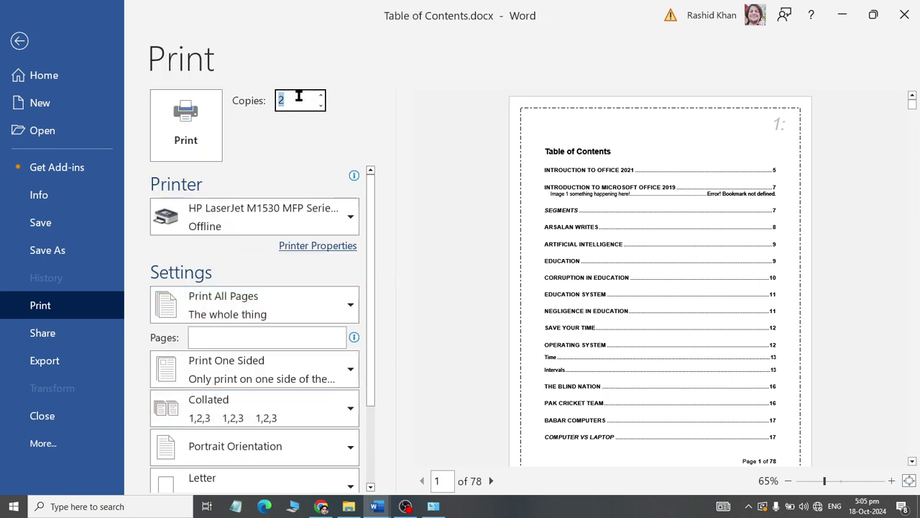
{"action": "left_click", "coordinate": [321, 95]}
Step: Switch the 3 copies to Uncollated, then back to Collated
{"action": "left_click", "coordinate": [212, 408]}
{"action": "left_click", "coordinate": [222, 372]}
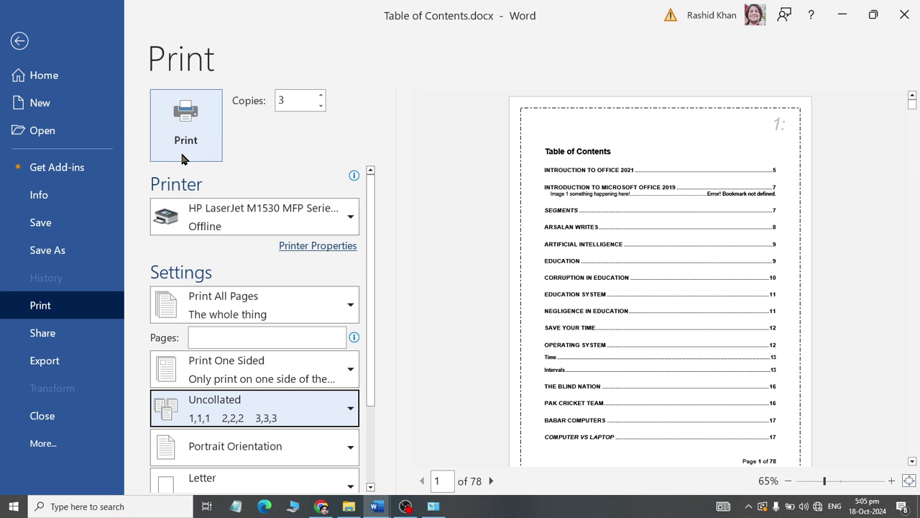
{"action": "left_click", "coordinate": [224, 413]}
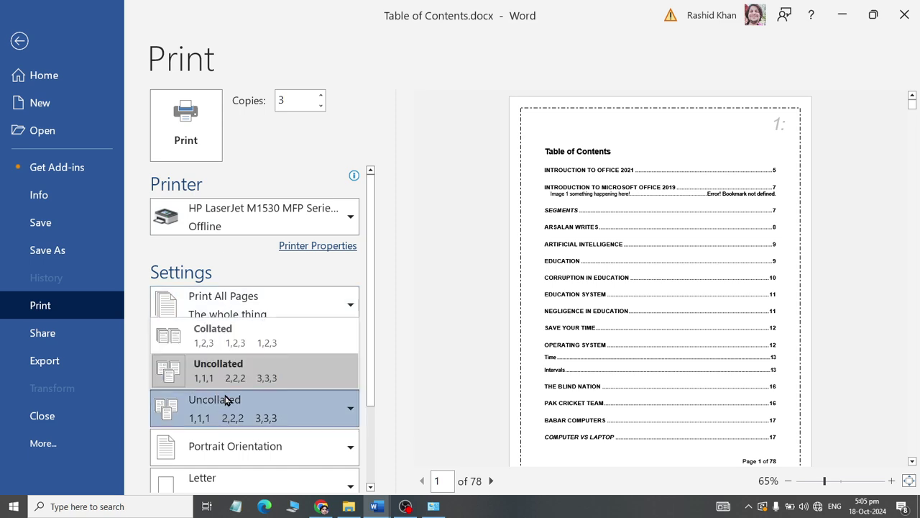
{"action": "left_click", "coordinate": [252, 312]}
{"action": "left_click", "coordinate": [248, 321]}
{"action": "left_click", "coordinate": [224, 411]}
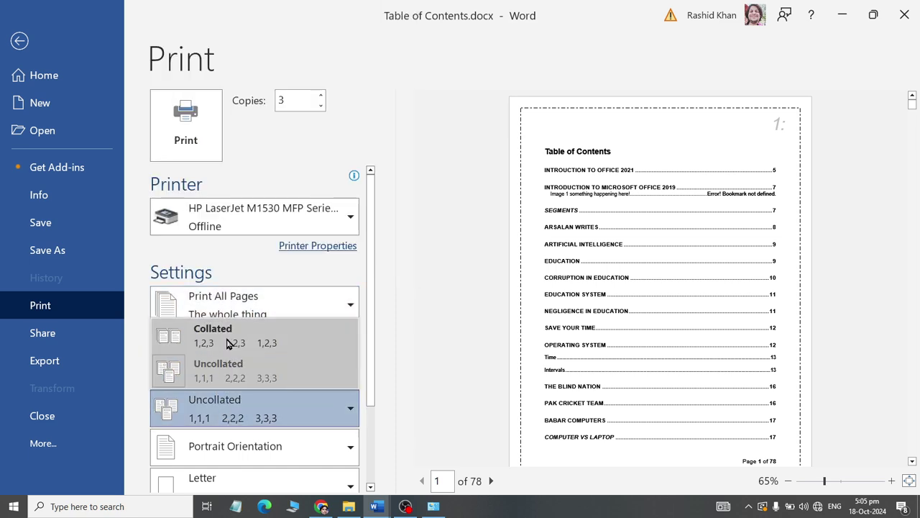
{"action": "left_click", "coordinate": [232, 336]}
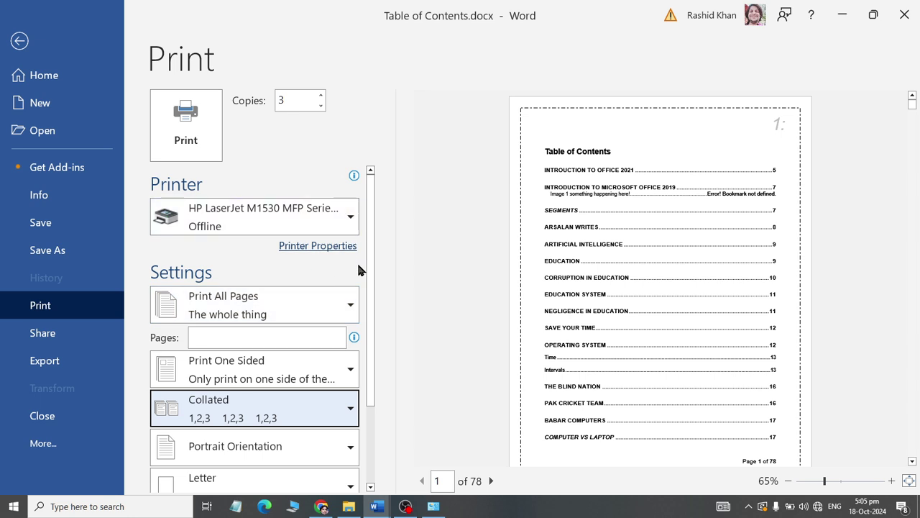
{"action": "scroll", "coordinate": [369, 284], "scroll_direction": "down", "scroll_amount": 2}
Step: Leave the Print screen and place the cursor on page 20 of the document
{"action": "left_click", "coordinate": [310, 279]}
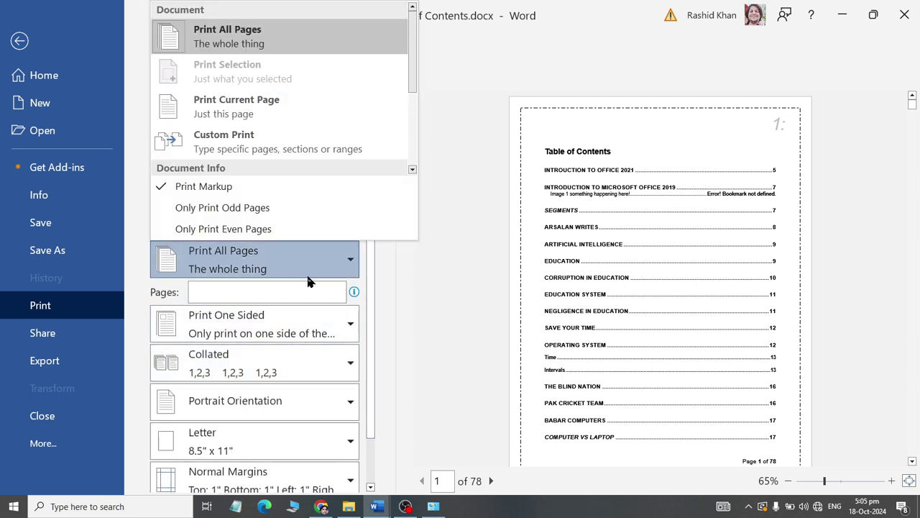
{"action": "left_click", "coordinate": [440, 308]}
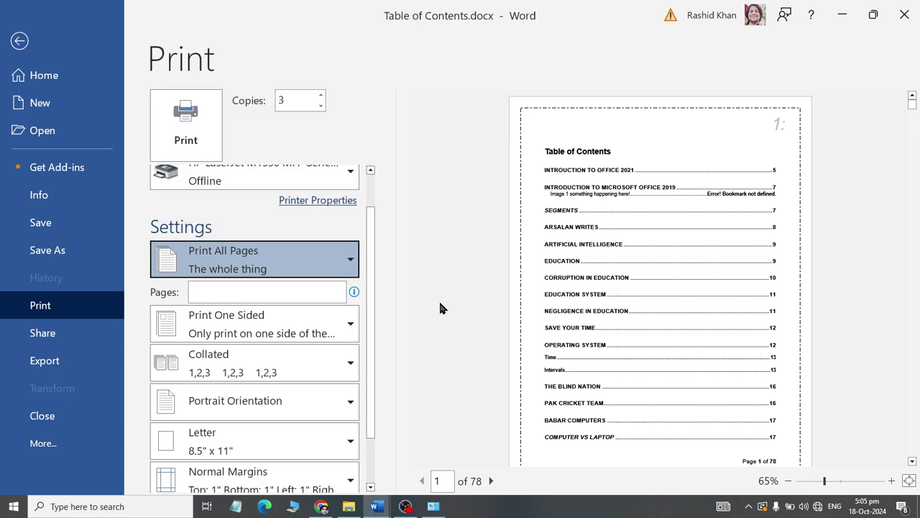
{"action": "left_click", "coordinate": [20, 41]}
{"action": "scroll", "coordinate": [914, 261], "scroll_direction": "down", "scroll_amount": 4}
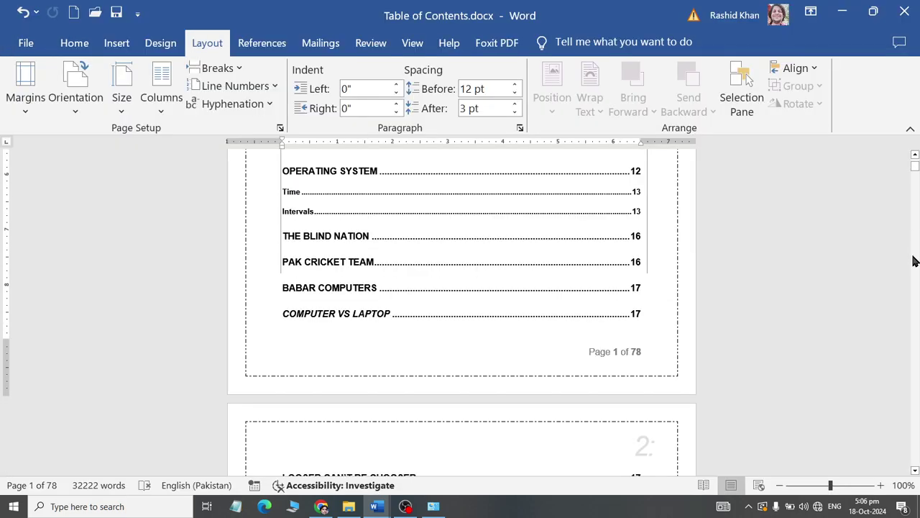
{"action": "scroll", "coordinate": [915, 261], "scroll_direction": "down", "scroll_amount": 10}
{"action": "scroll", "coordinate": [914, 261], "scroll_direction": "down", "scroll_amount": 10}
{"action": "scroll", "coordinate": [915, 261], "scroll_direction": "down", "scroll_amount": 10}
{"action": "scroll", "coordinate": [914, 261], "scroll_direction": "down", "scroll_amount": 10}
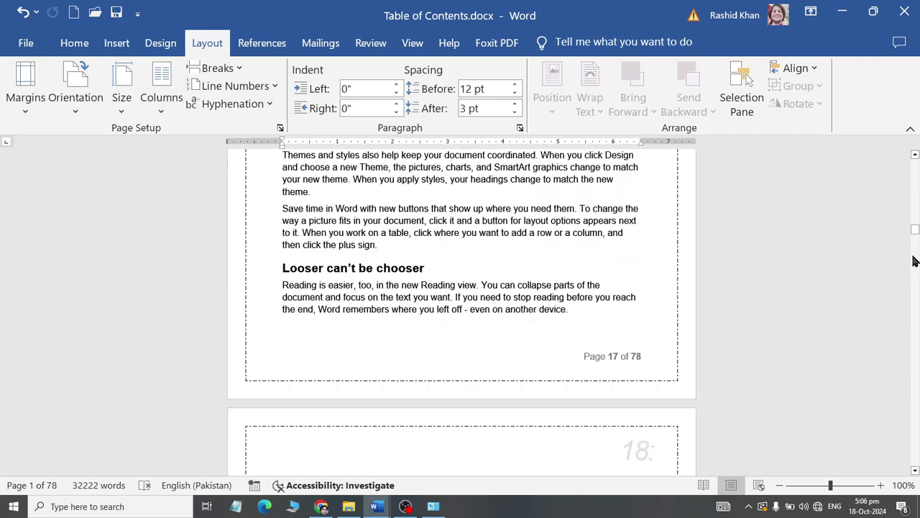
{"action": "scroll", "coordinate": [915, 261], "scroll_direction": "down", "scroll_amount": 10}
{"action": "left_click", "coordinate": [374, 261]}
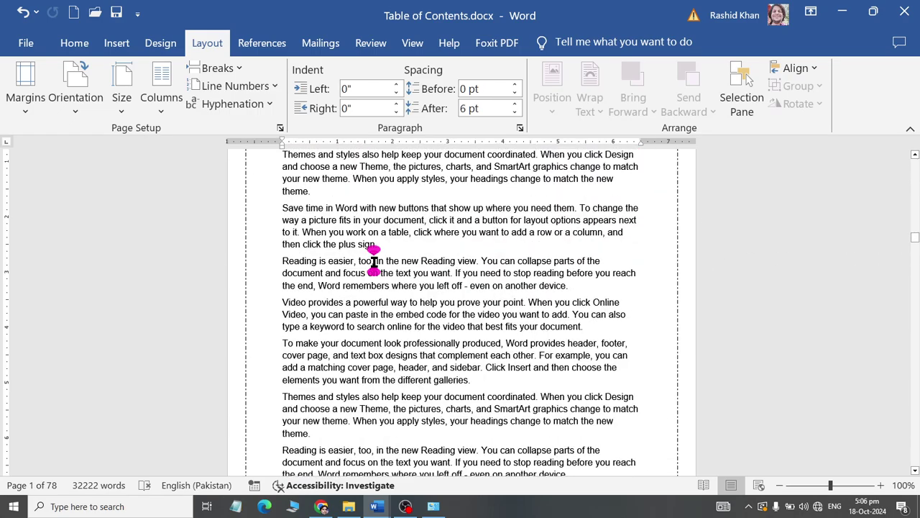
{"action": "scroll", "coordinate": [374, 266], "scroll_direction": "up", "scroll_amount": 1}
{"action": "scroll", "coordinate": [375, 284], "scroll_direction": "up", "scroll_amount": 3}
{"action": "left_click", "coordinate": [359, 302]}
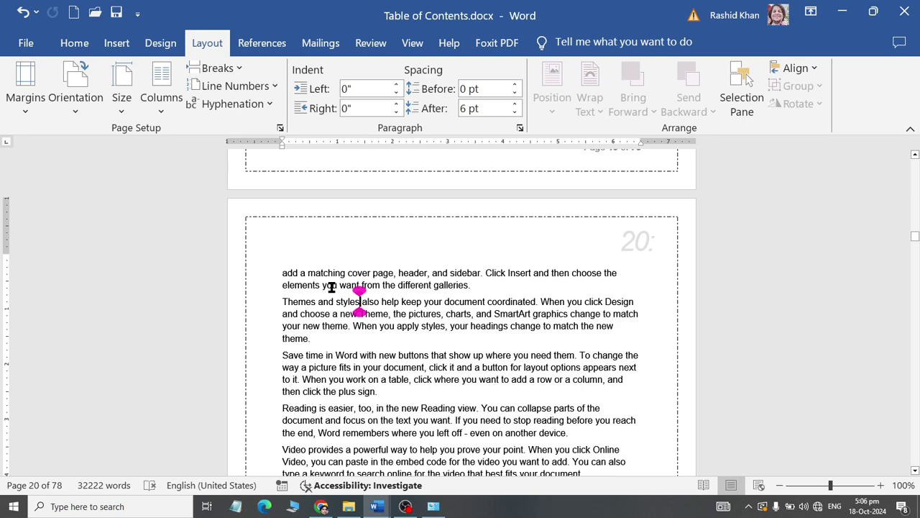
Step: Return to File > Print with page 20 as the current page
{"action": "left_click", "coordinate": [26, 43]}
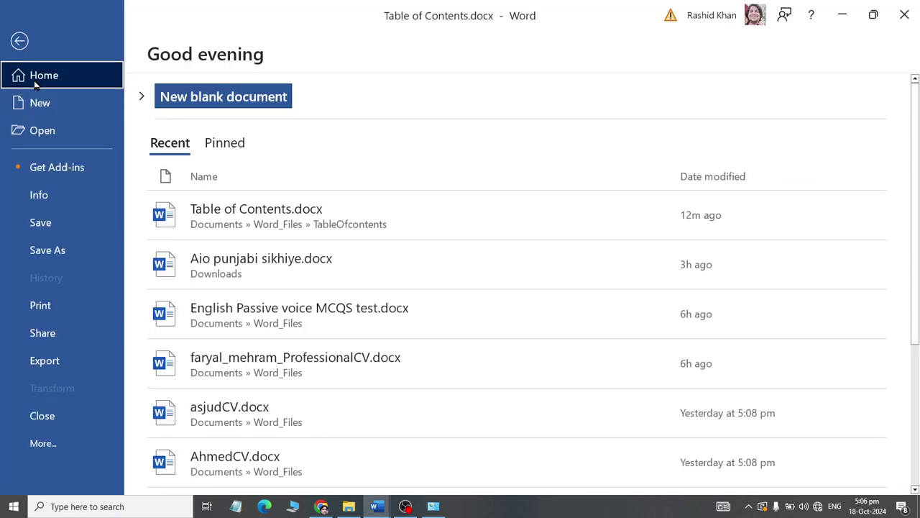
{"action": "left_click", "coordinate": [57, 295]}
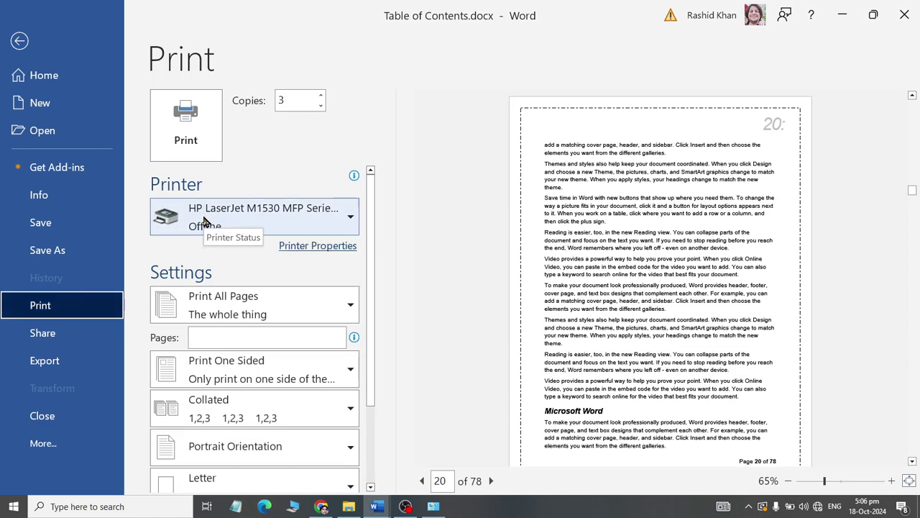
{"action": "left_click", "coordinate": [186, 313]}
Step: Choose Print Current Page, then review the Letter paper size and pages-per-sheet options
{"action": "left_click", "coordinate": [220, 115]}
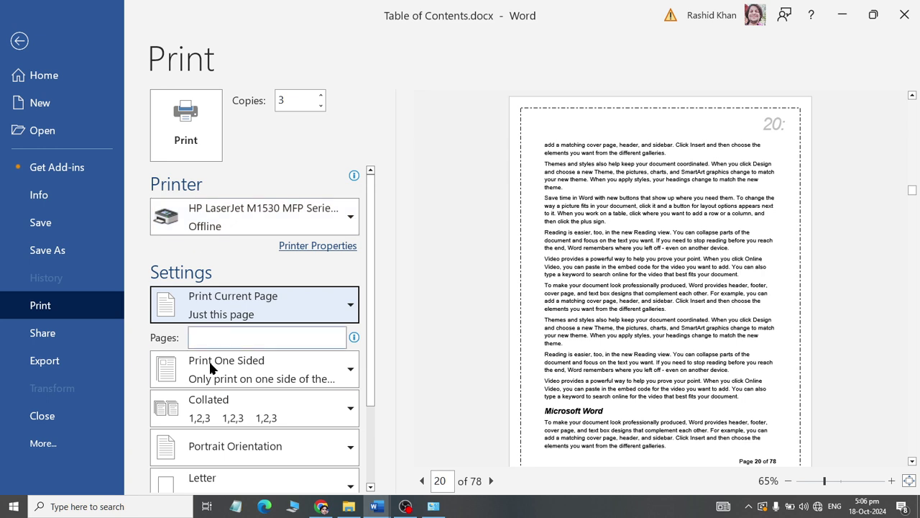
{"action": "scroll", "coordinate": [218, 407], "scroll_direction": "down", "scroll_amount": 2}
{"action": "scroll", "coordinate": [218, 407], "scroll_direction": "down", "scroll_amount": 2}
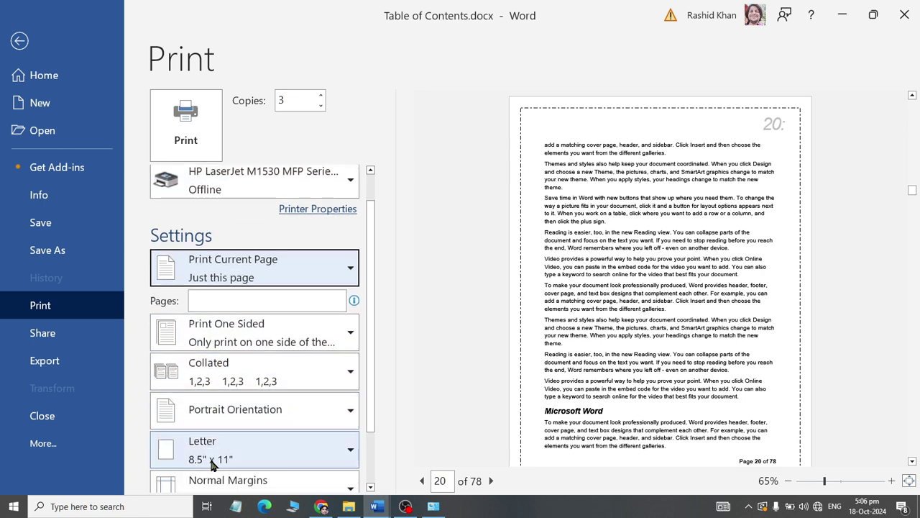
{"action": "left_click", "coordinate": [213, 463]}
{"action": "left_click", "coordinate": [213, 463]}
{"action": "scroll", "coordinate": [222, 452], "scroll_direction": "down", "scroll_amount": 3}
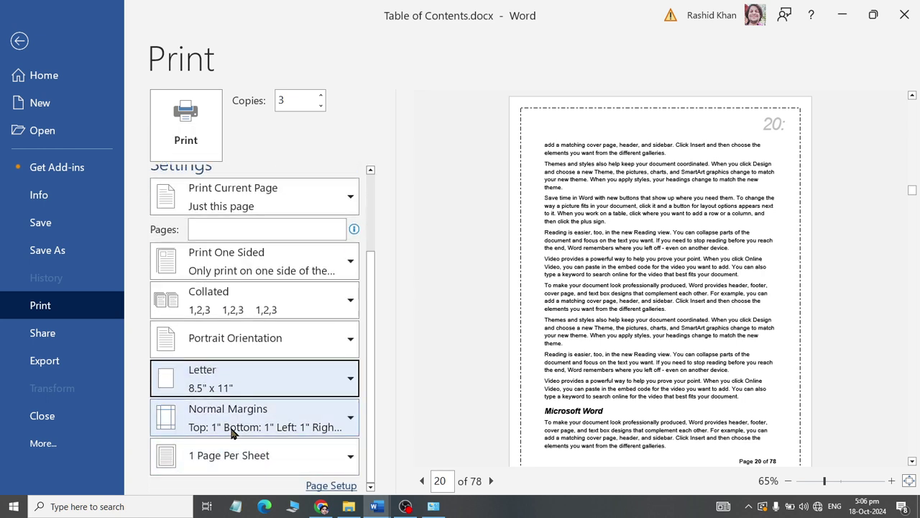
{"action": "left_click", "coordinate": [229, 466]}
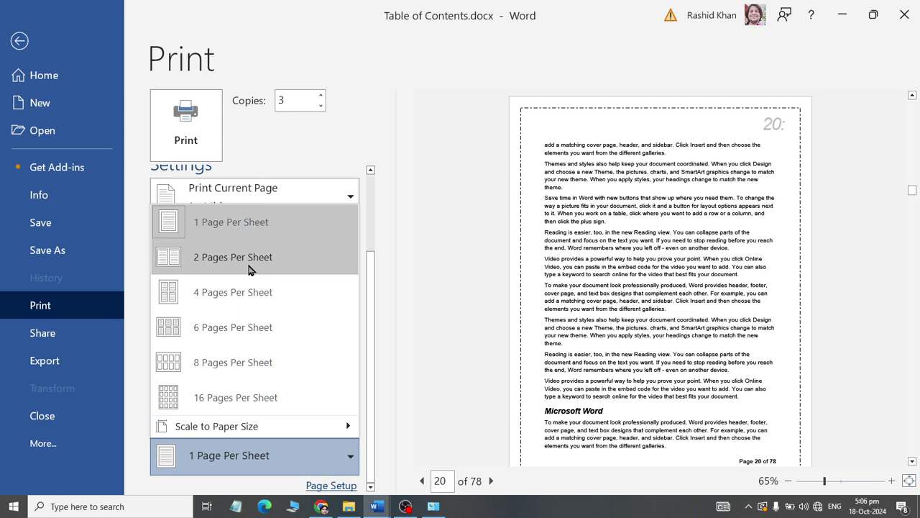
{"action": "left_click", "coordinate": [261, 222]}
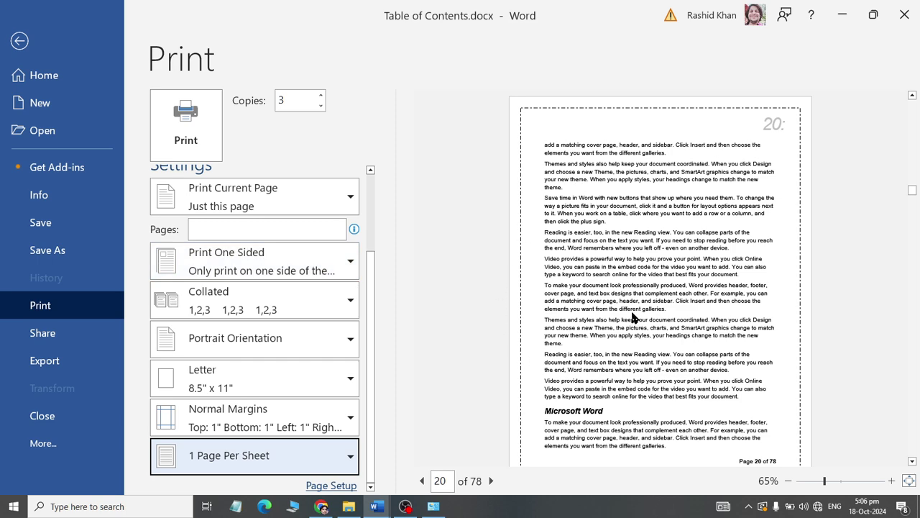
{"action": "left_click", "coordinate": [250, 460]}
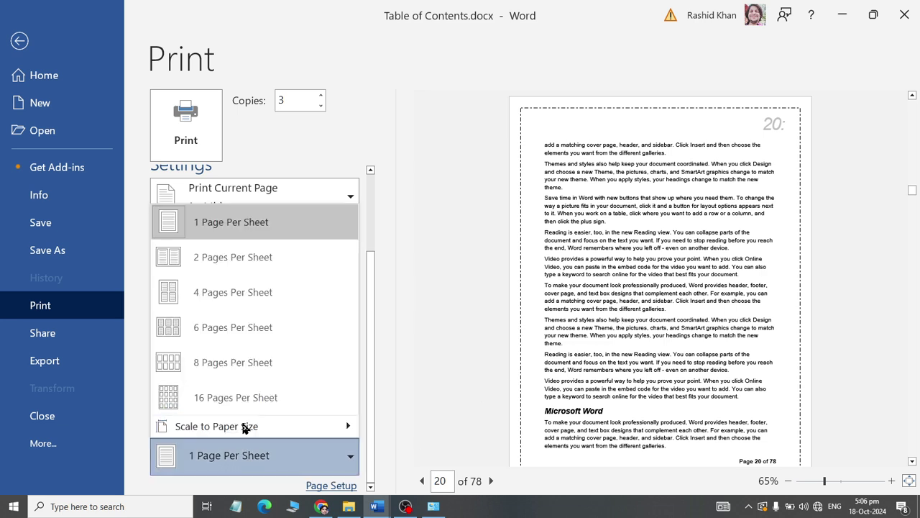
{"action": "left_click", "coordinate": [241, 259]}
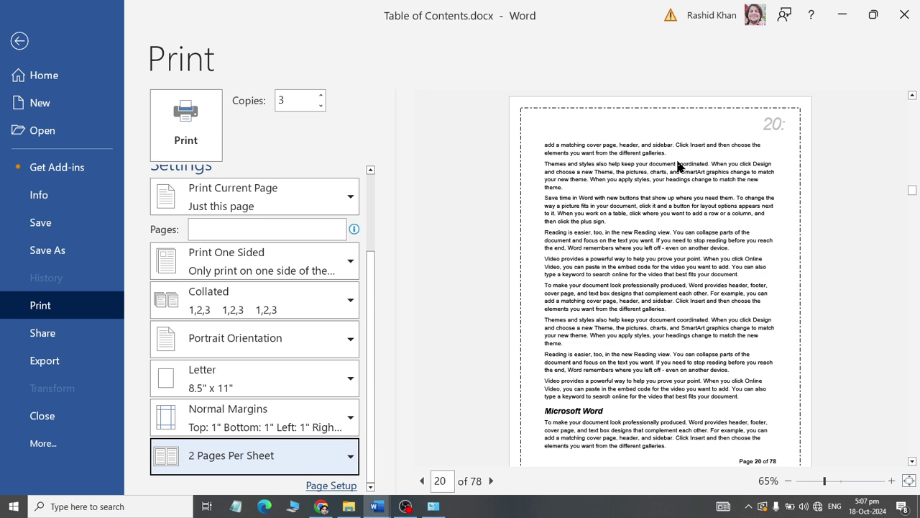
{"action": "left_click", "coordinate": [287, 459]}
{"action": "left_click", "coordinate": [255, 293]}
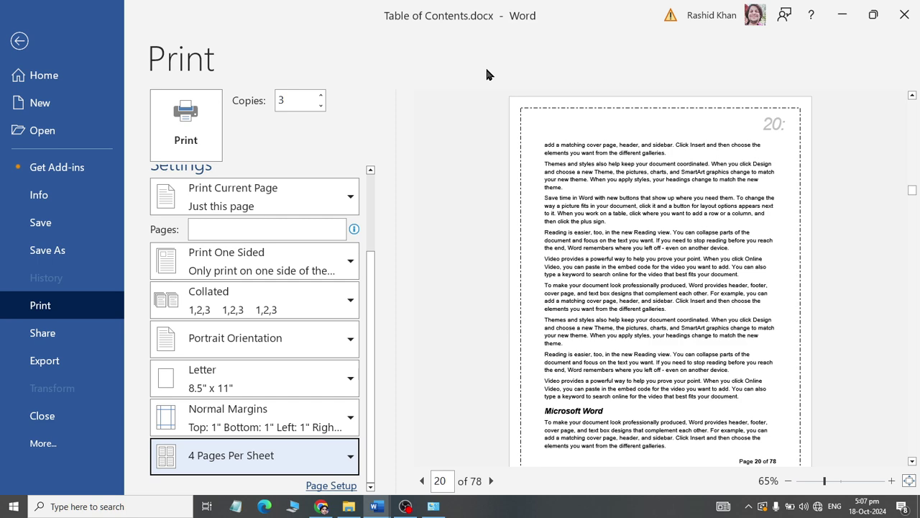
{"action": "left_click", "coordinate": [270, 466]}
{"action": "left_click", "coordinate": [230, 228]}
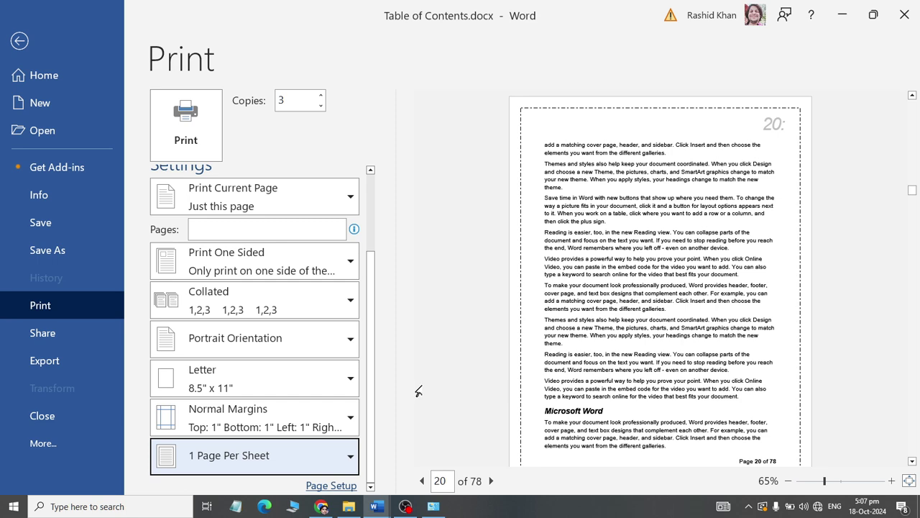
{"action": "scroll", "coordinate": [418, 393], "scroll_direction": "down", "scroll_amount": 1}
{"action": "scroll", "coordinate": [421, 390], "scroll_direction": "up", "scroll_amount": 1}
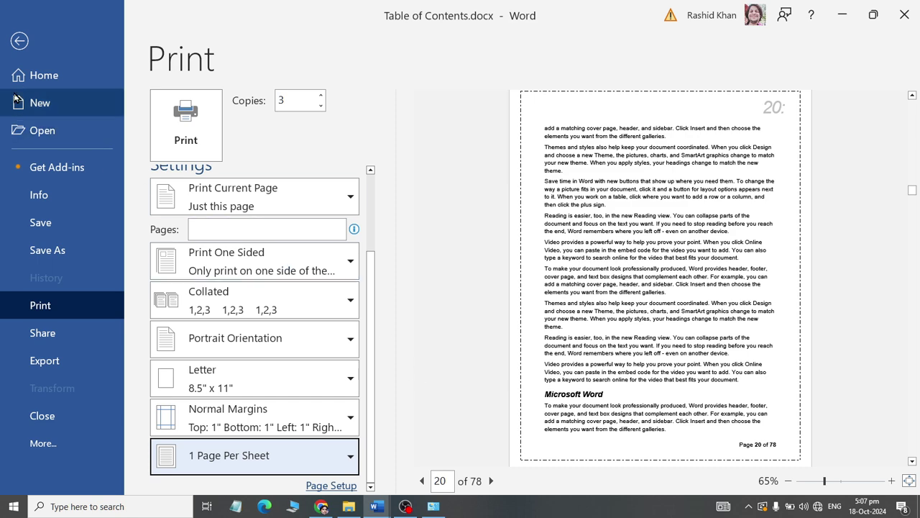
{"action": "left_click", "coordinate": [19, 40]}
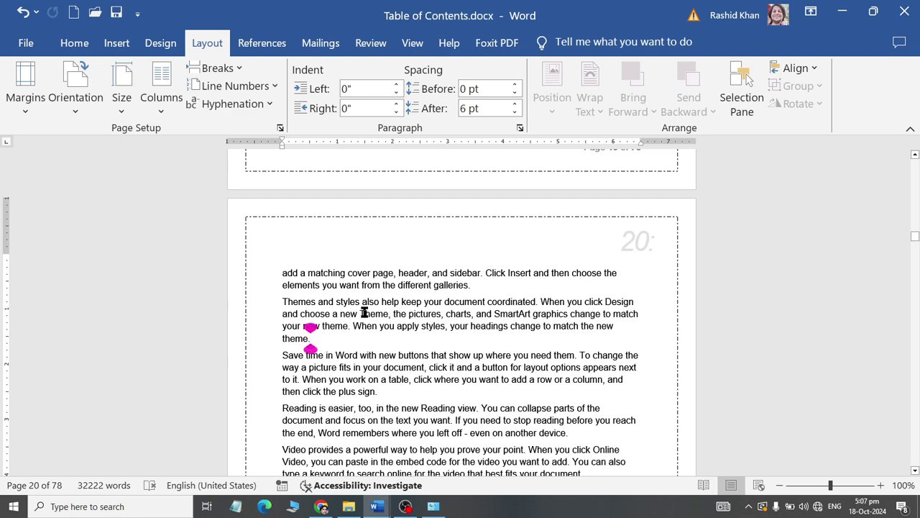
{"action": "key", "text": "ctrl+p"}
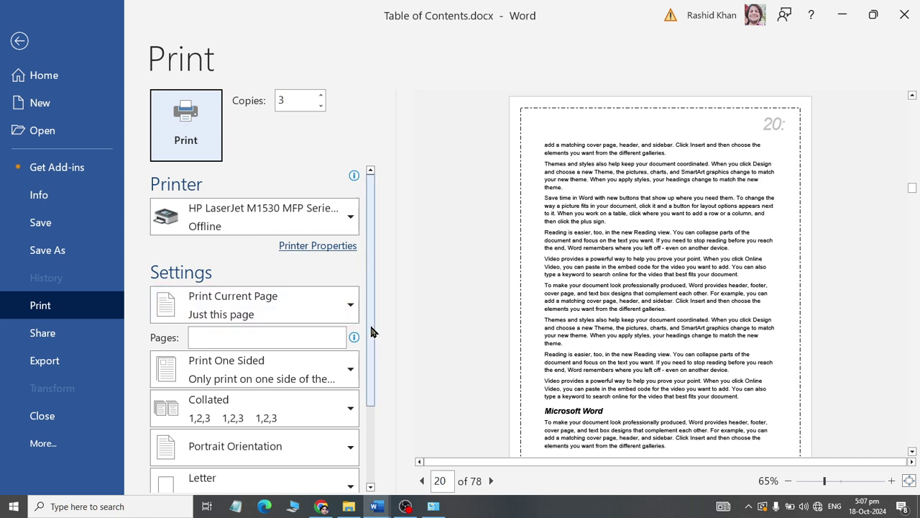
Step: Switch to Print All Pages and print on both sides, flipping on the long edge
{"action": "left_click", "coordinate": [330, 308]}
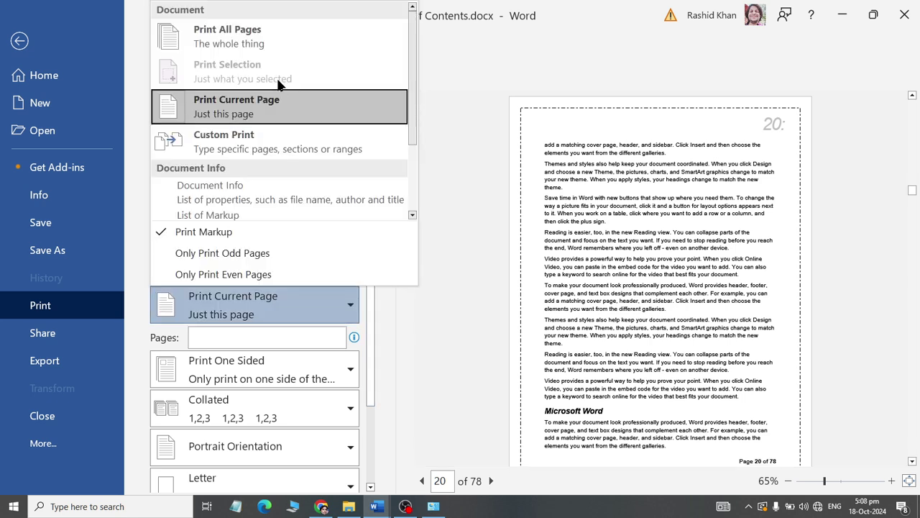
{"action": "left_click", "coordinate": [228, 35]}
{"action": "left_click", "coordinate": [263, 372]}
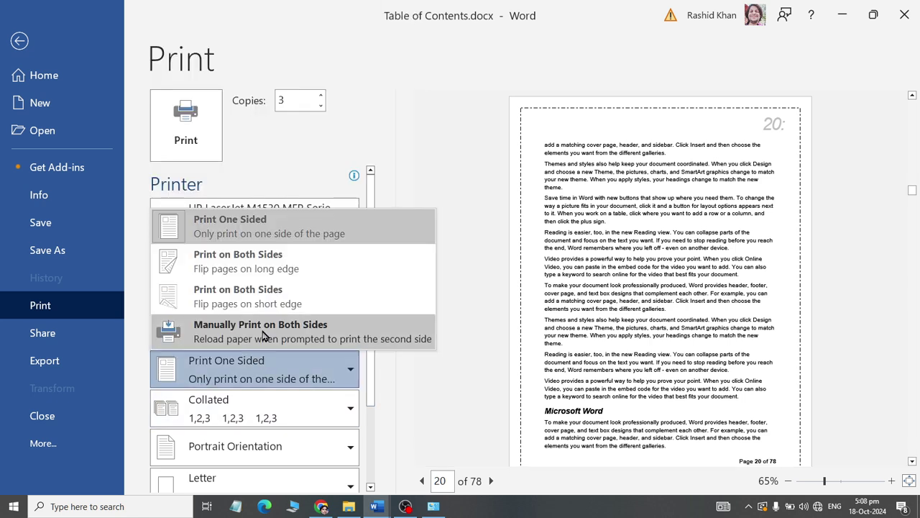
{"action": "left_click", "coordinate": [208, 275]}
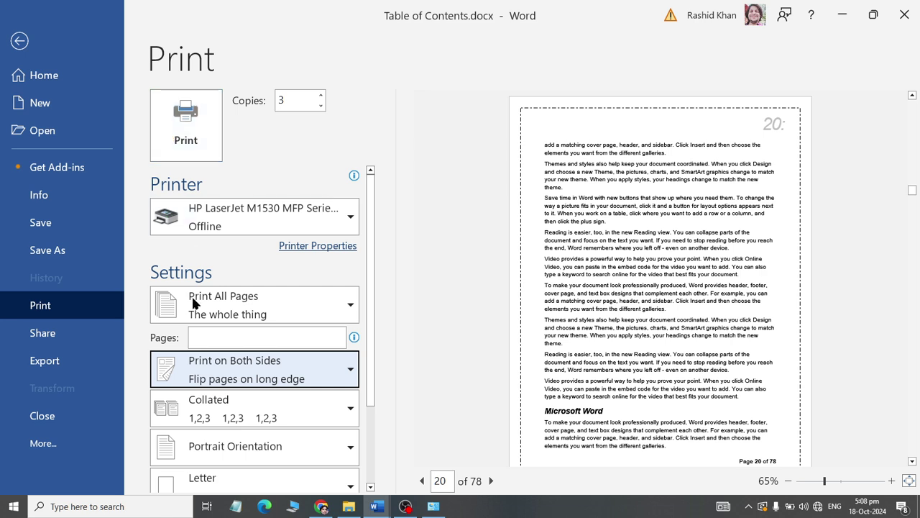
Step: Try both-sided long-edge printing again, then revert to Print One Sided
{"action": "left_click", "coordinate": [191, 363]}
{"action": "key", "text": "Escape"}
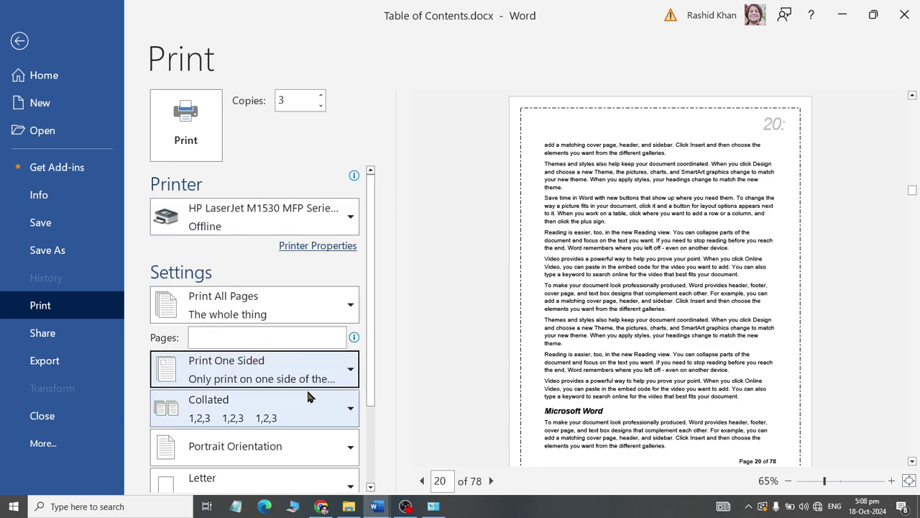
{"action": "left_click", "coordinate": [258, 387]}
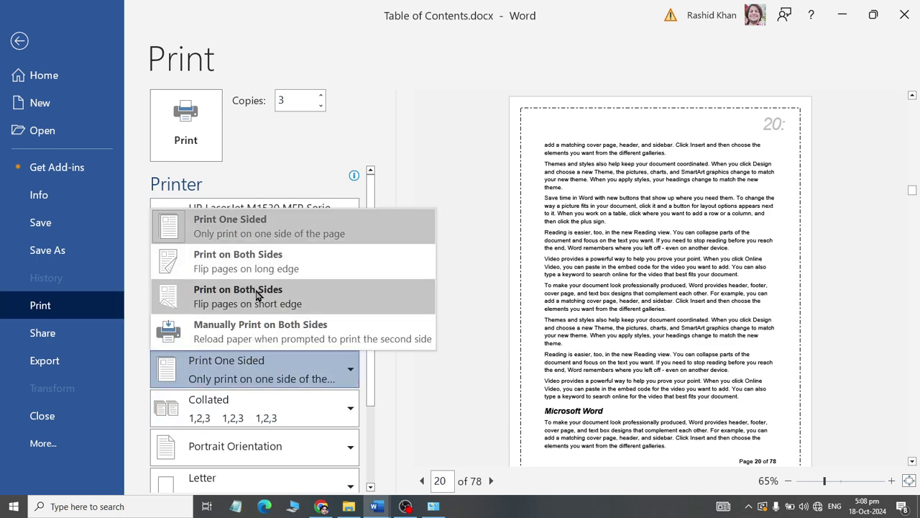
{"action": "left_click", "coordinate": [260, 267]}
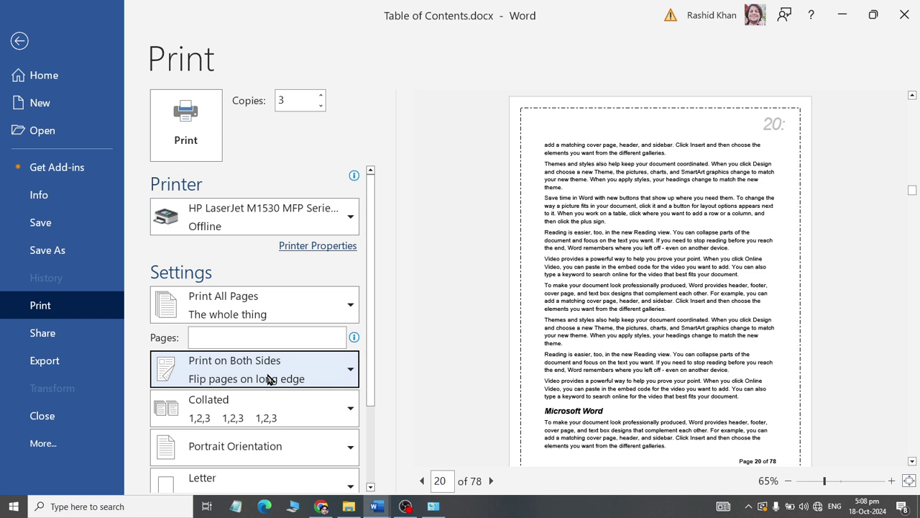
{"action": "left_click", "coordinate": [268, 378]}
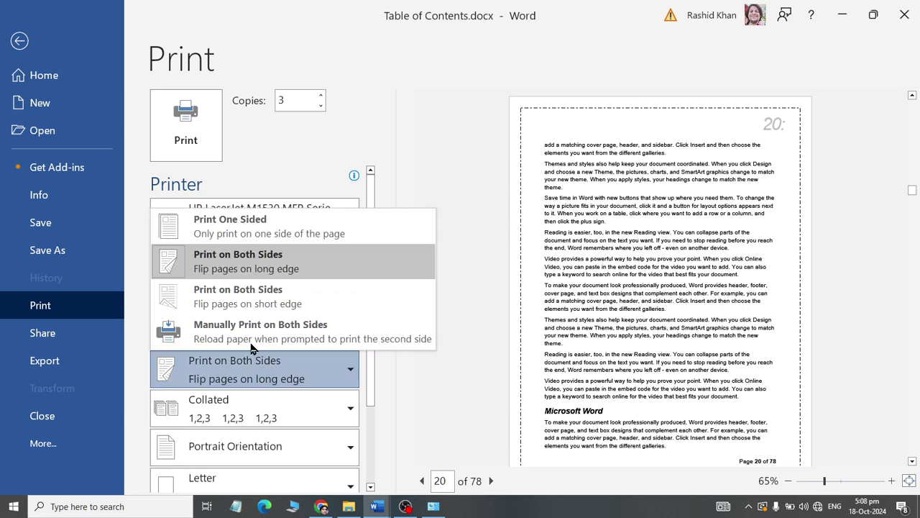
{"action": "left_click", "coordinate": [219, 225]}
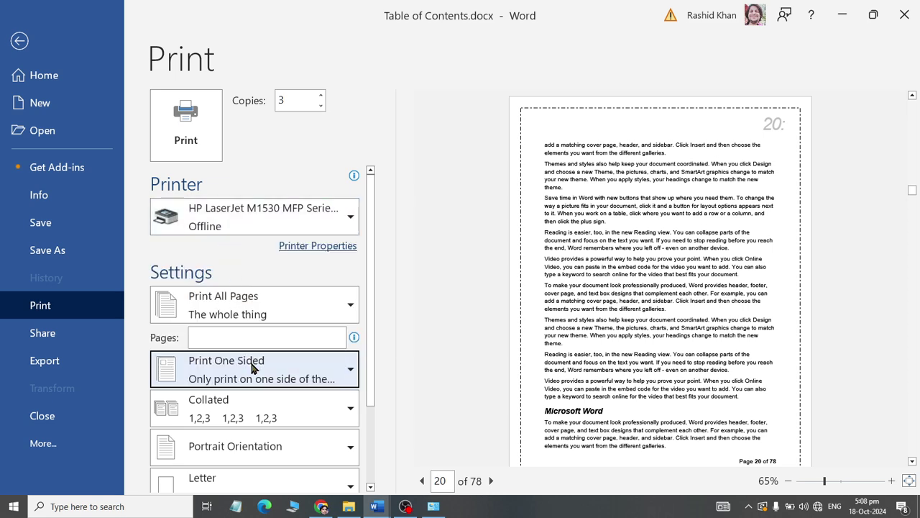
Step: Tick Only Print Odd Pages, untick it, and choose Only Print Even Pages instead
{"action": "left_click", "coordinate": [261, 302]}
{"action": "scroll", "coordinate": [270, 183], "scroll_direction": "down", "scroll_amount": 1}
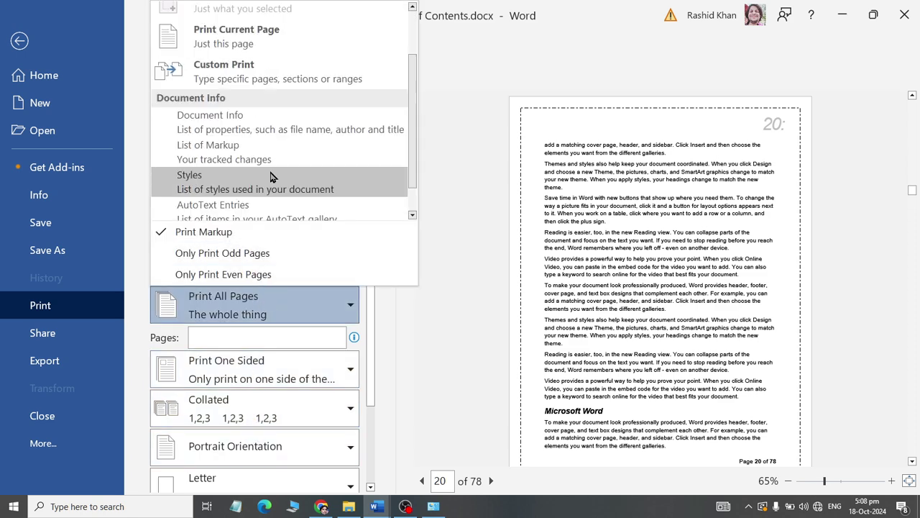
{"action": "scroll", "coordinate": [288, 97], "scroll_direction": "up", "scroll_amount": 3}
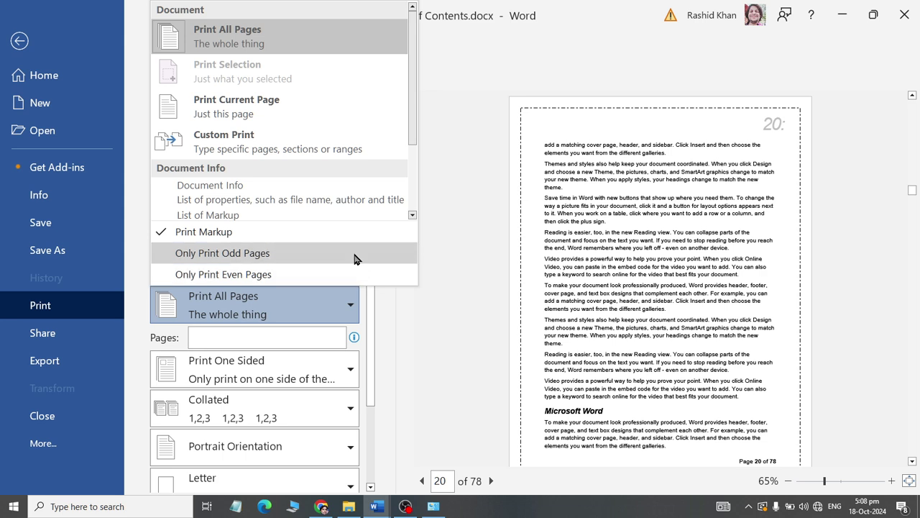
{"action": "left_click", "coordinate": [354, 258]}
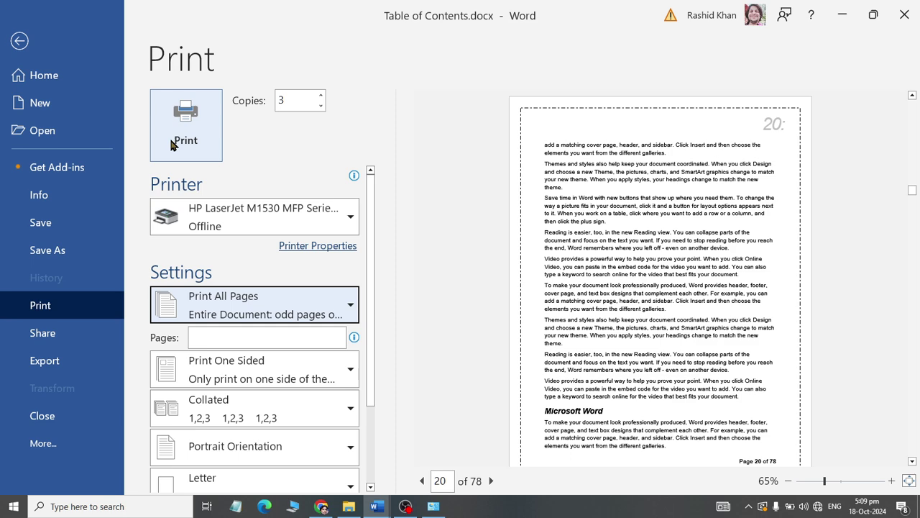
{"action": "left_click", "coordinate": [244, 296]}
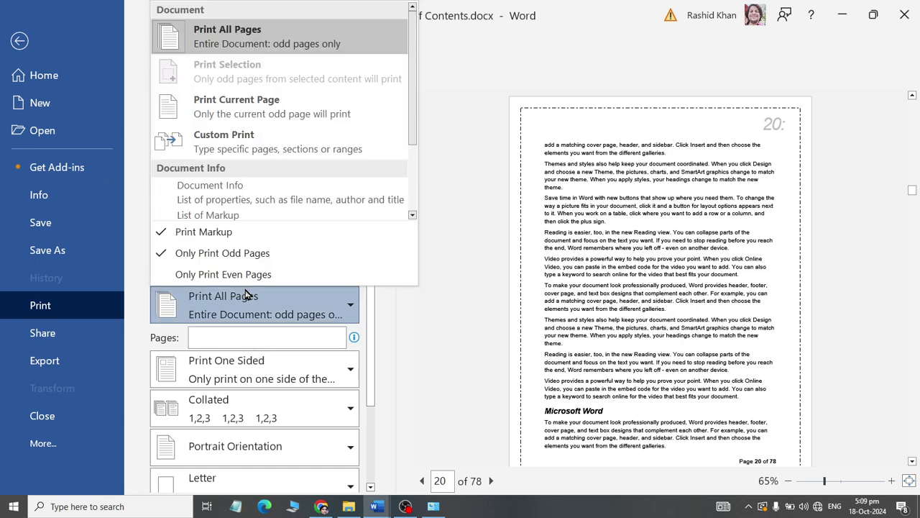
{"action": "left_click", "coordinate": [261, 255]}
{"action": "left_click", "coordinate": [272, 309]}
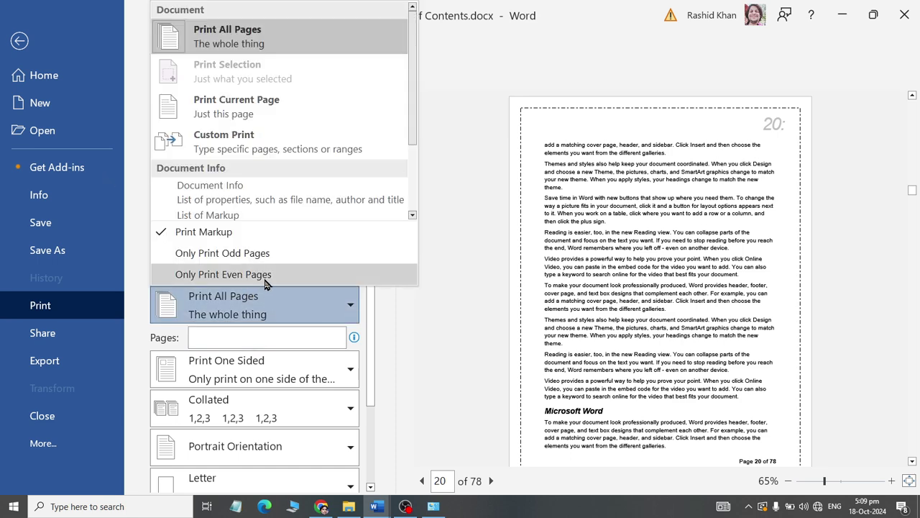
{"action": "left_click", "coordinate": [265, 277]}
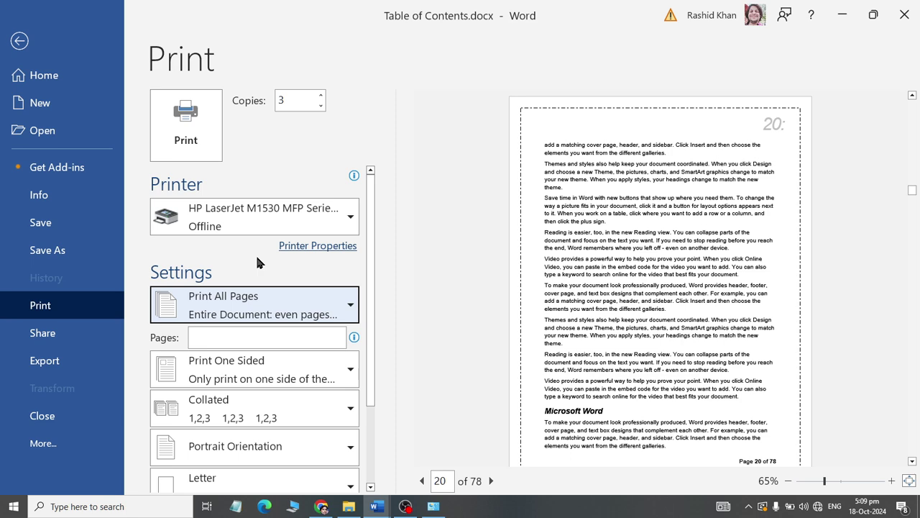
{"action": "scroll", "coordinate": [258, 263], "scroll_direction": "down", "scroll_amount": 1}
{"action": "left_click", "coordinate": [279, 286]}
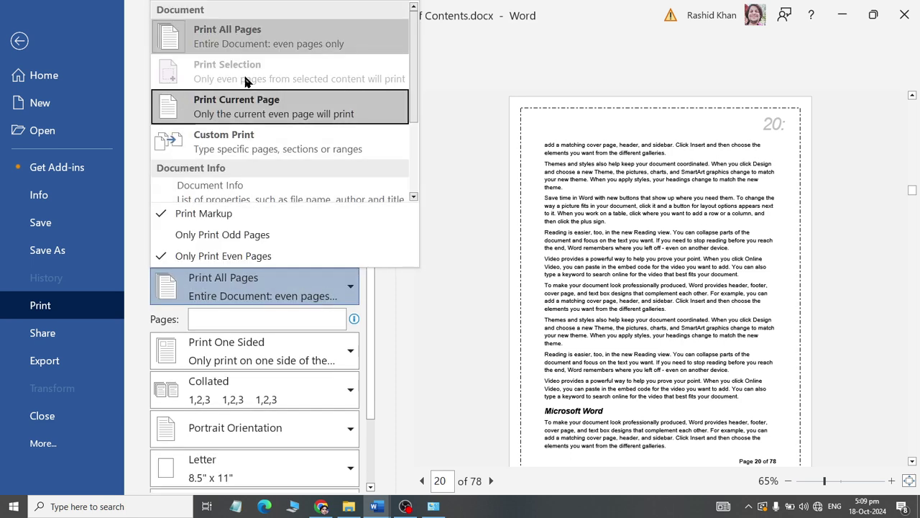
{"action": "left_click", "coordinate": [255, 111]}
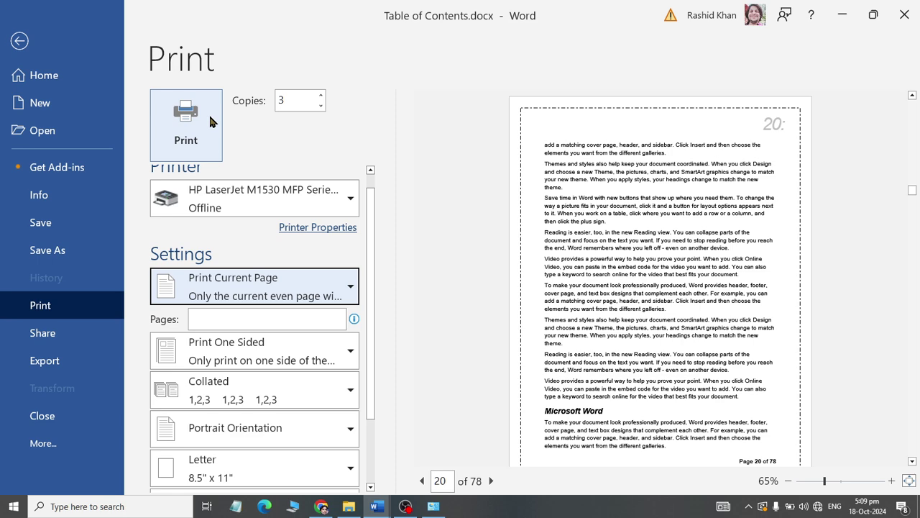
{"action": "left_click", "coordinate": [214, 318]}
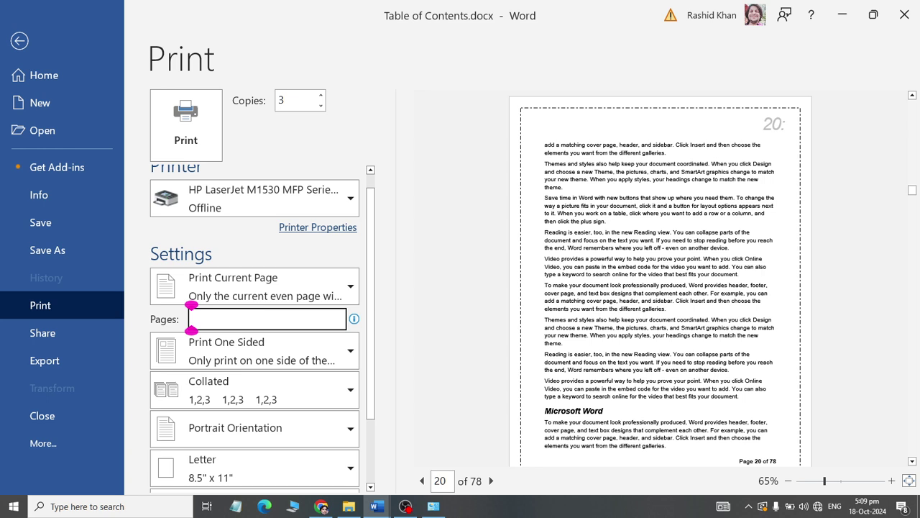
{"action": "type", "text": "2"}
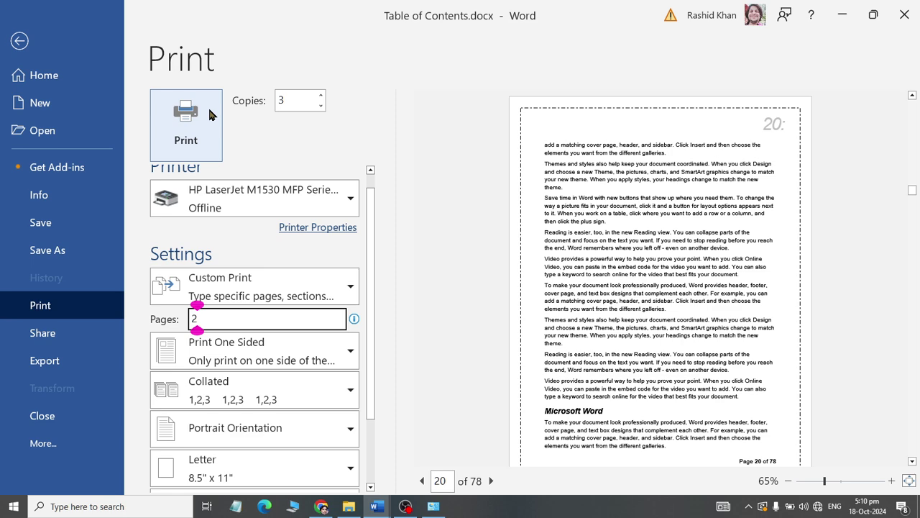
{"action": "key", "text": "BackSpace"}
{"action": "left_click", "coordinate": [155, 105]}
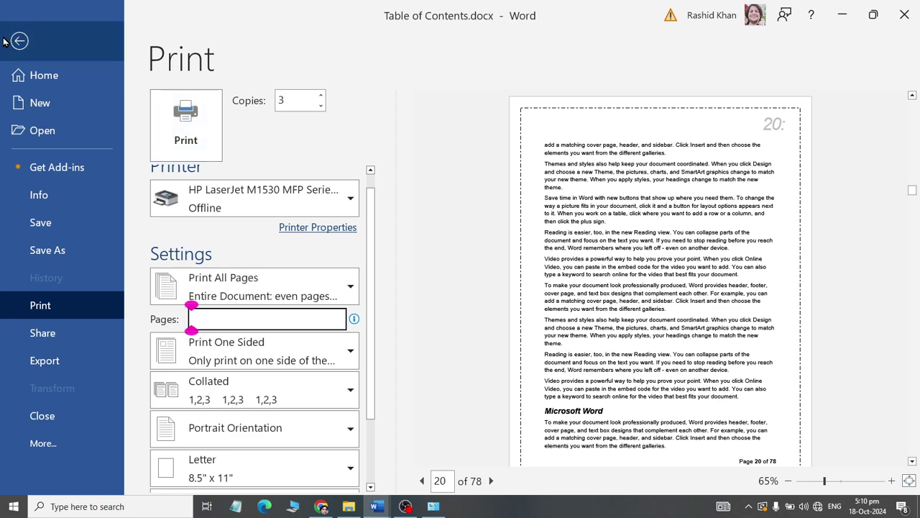